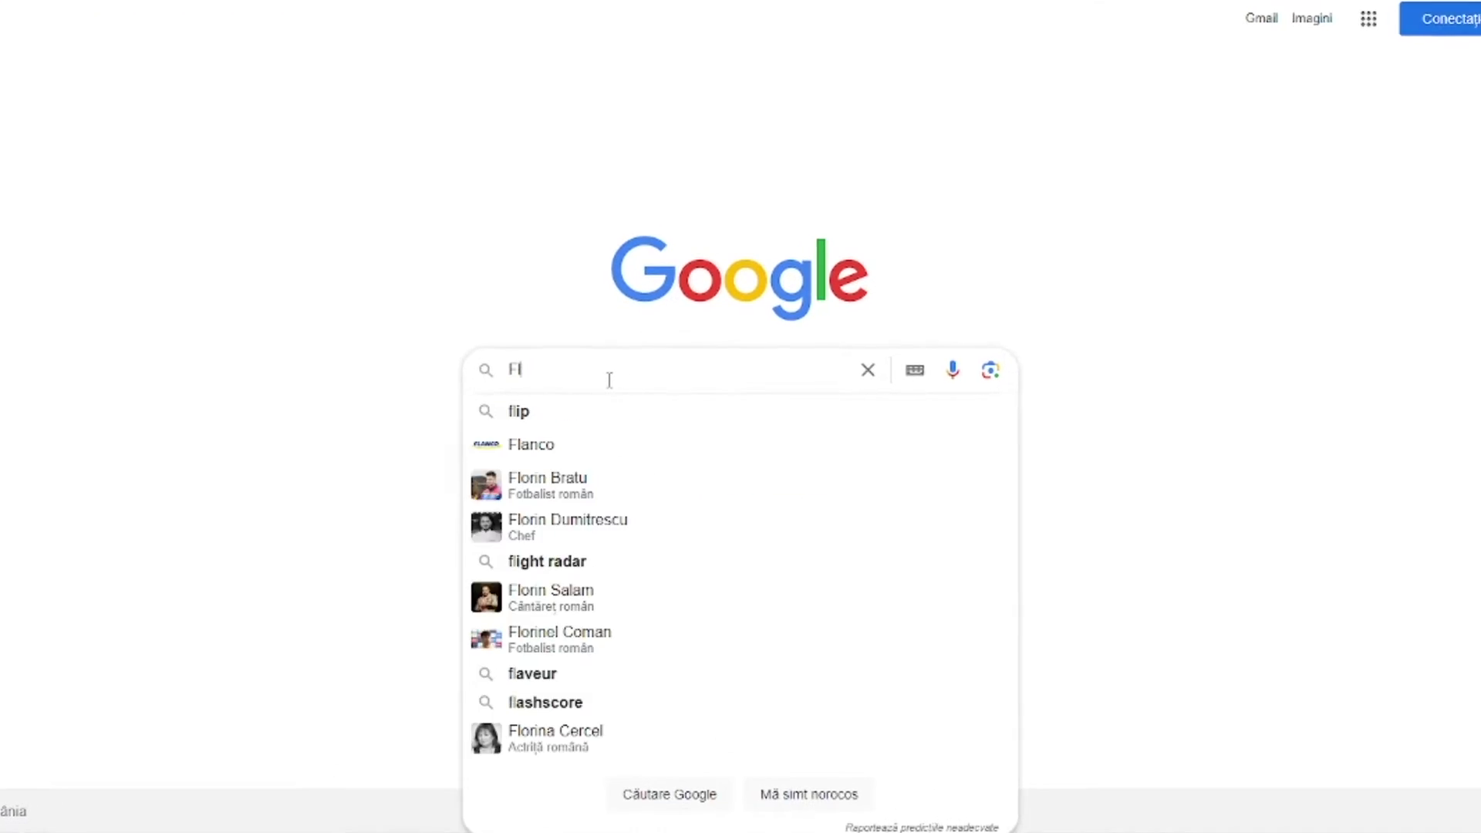
Step: Search Google for 'flixier' and open the first Flixier result
key(Return)
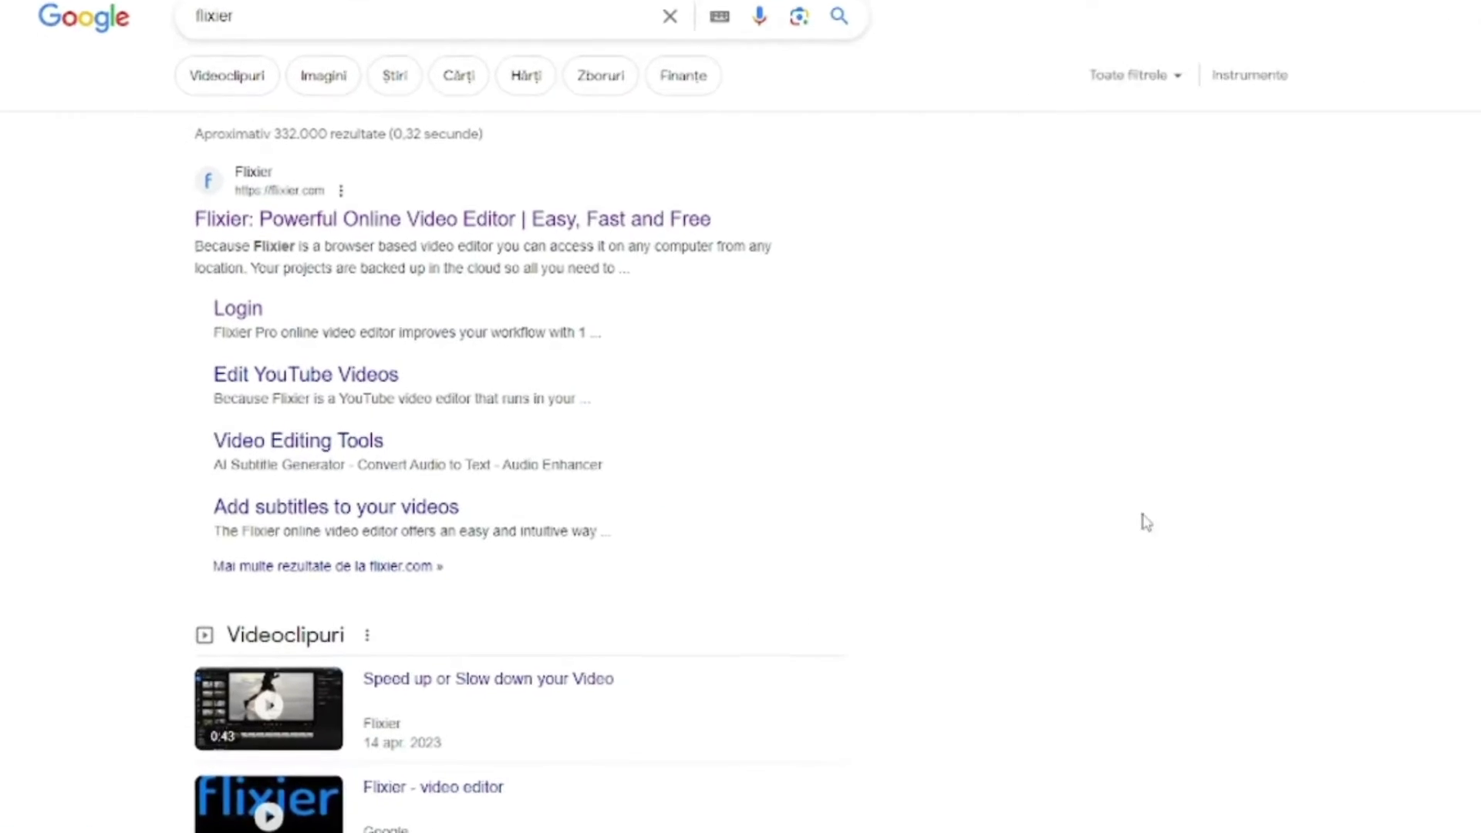
click(420, 180)
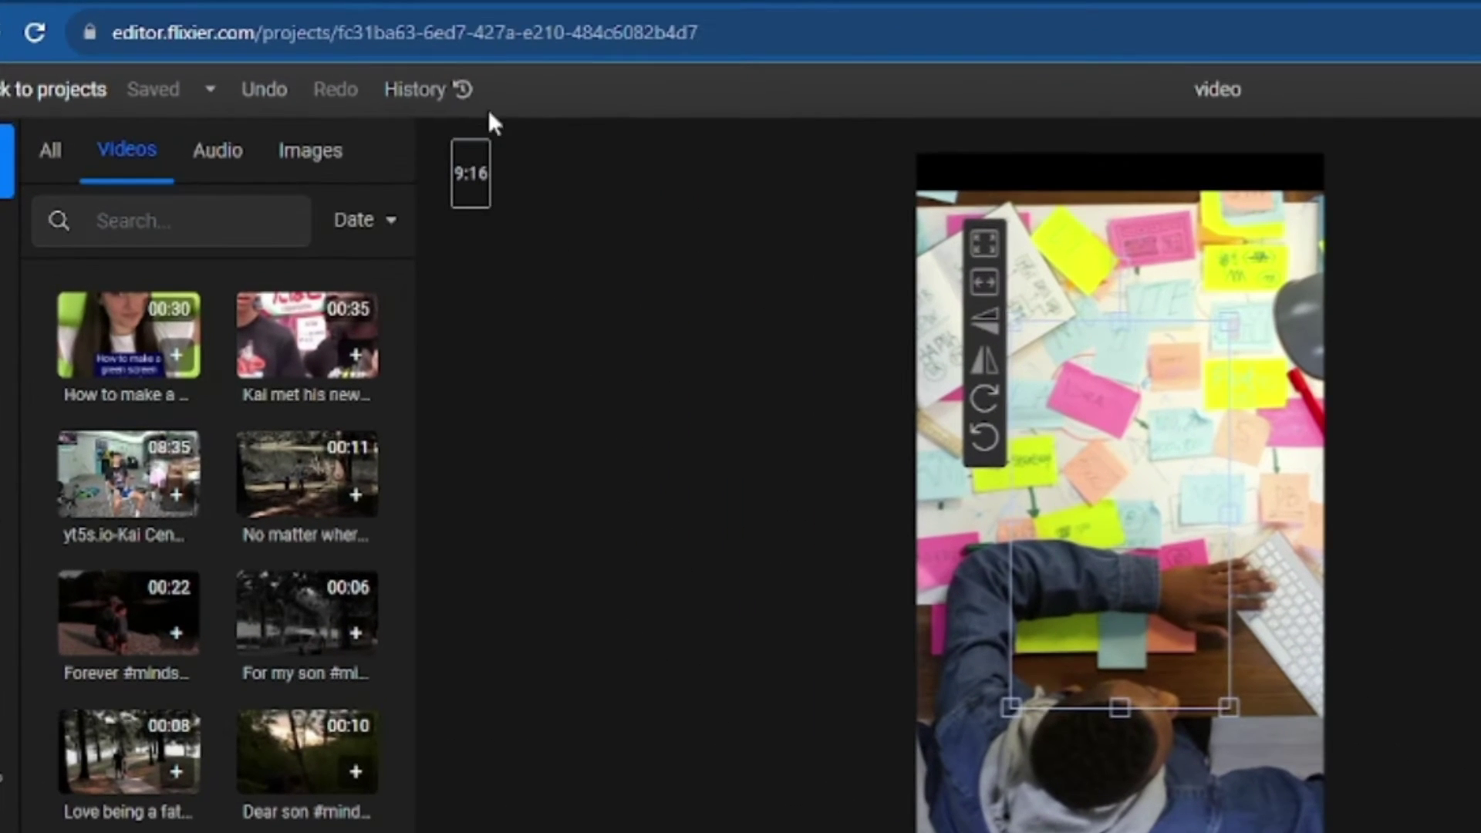
Step: Paste the TikTok video link into the URL field and import the video
click(442, 37)
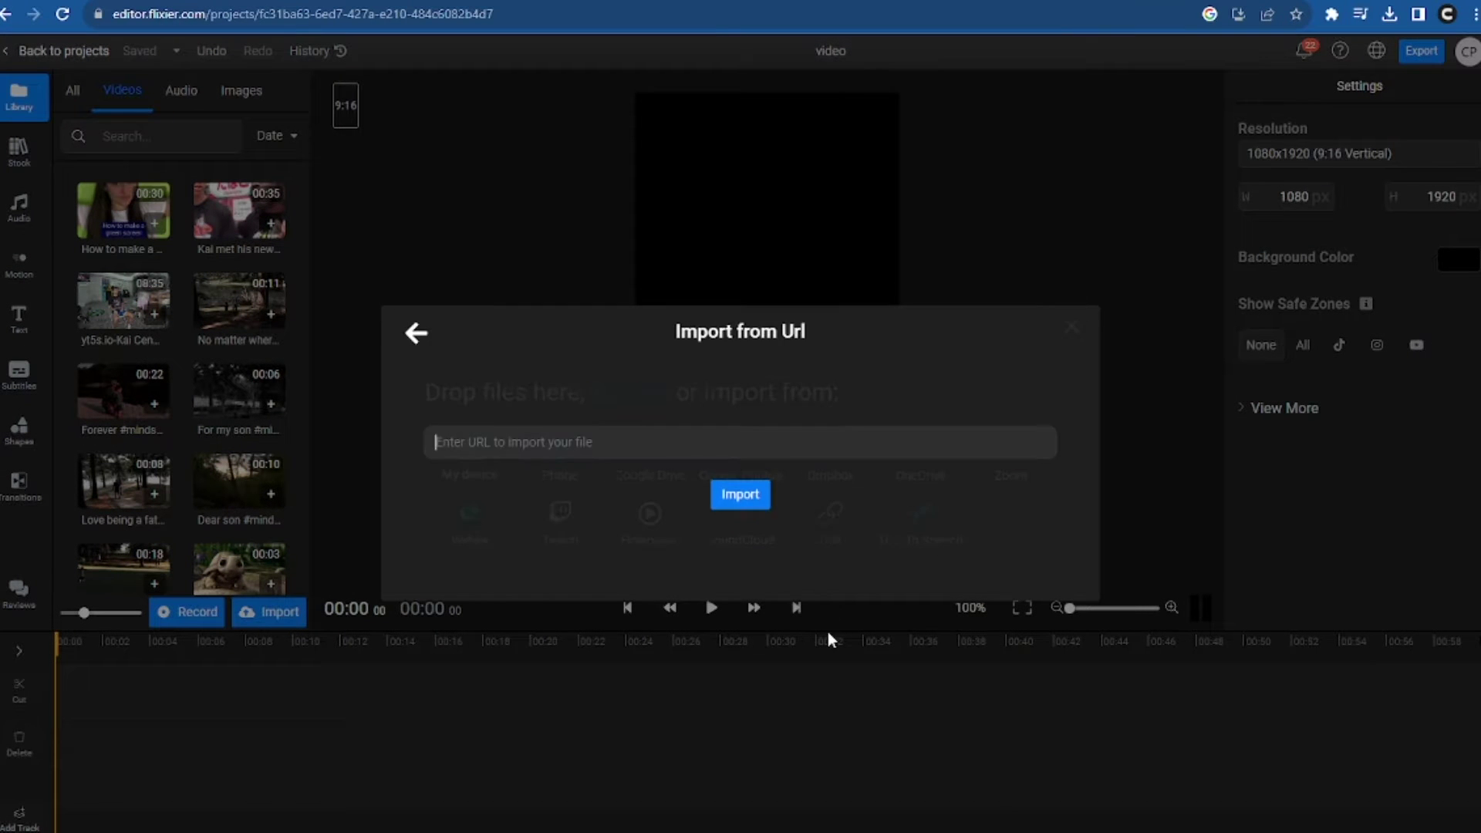
key(ctrl+v)
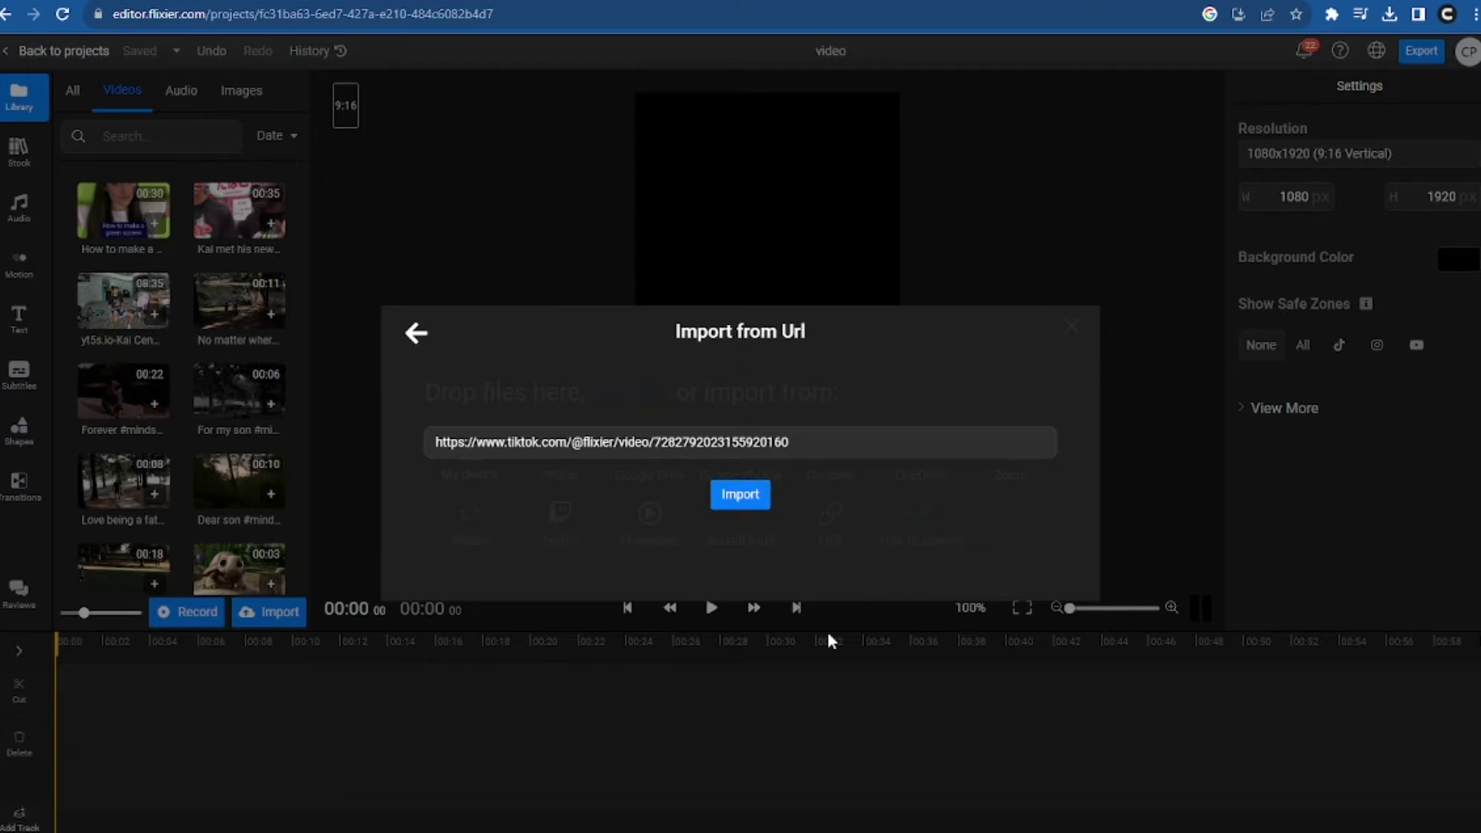
click(764, 495)
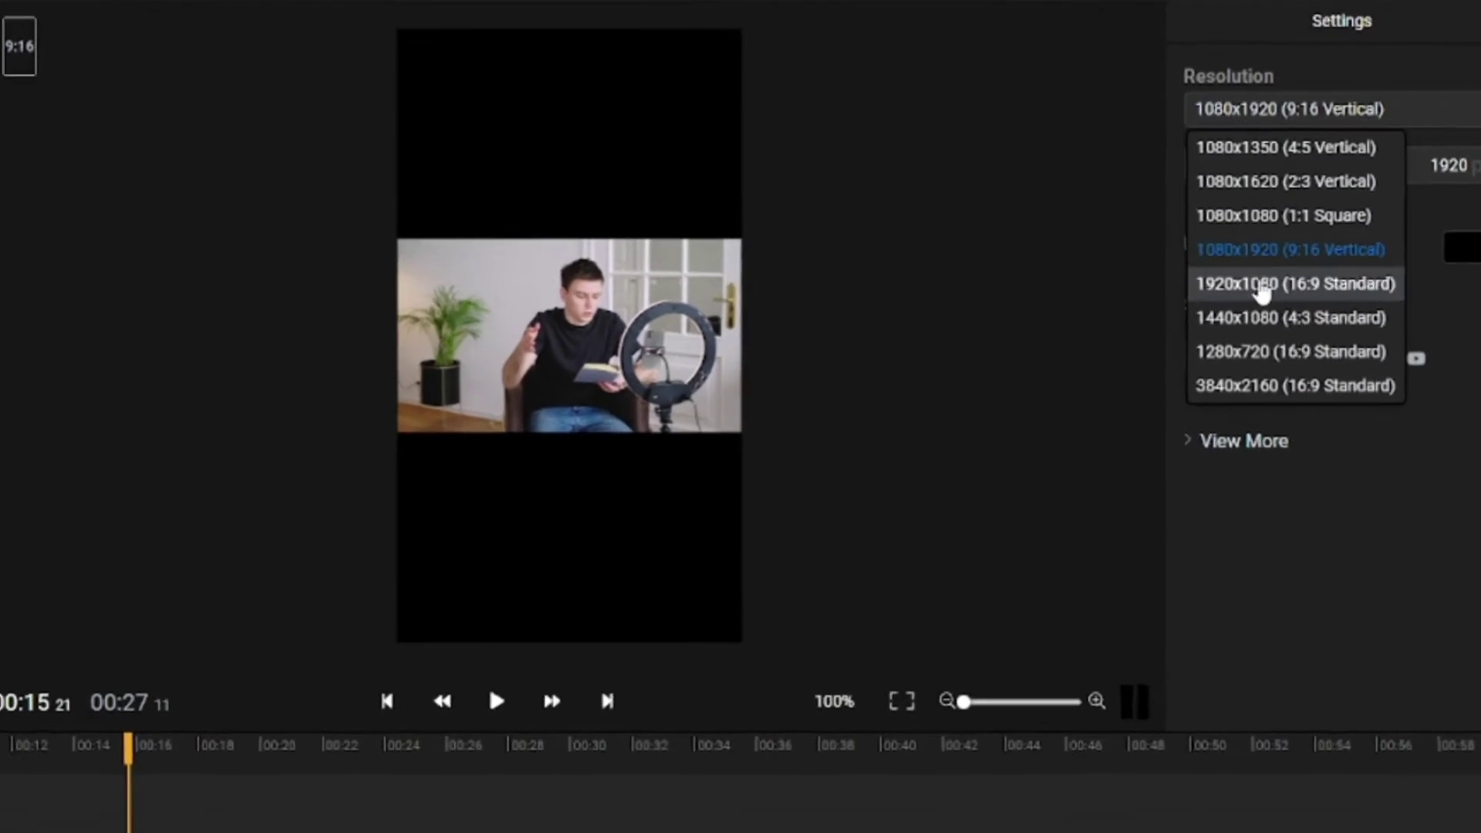
Step: Set the canvas to 1080x1920 (9:16 Vertical) and show TikTok, Instagram and YouTube safe zones
click(1362, 258)
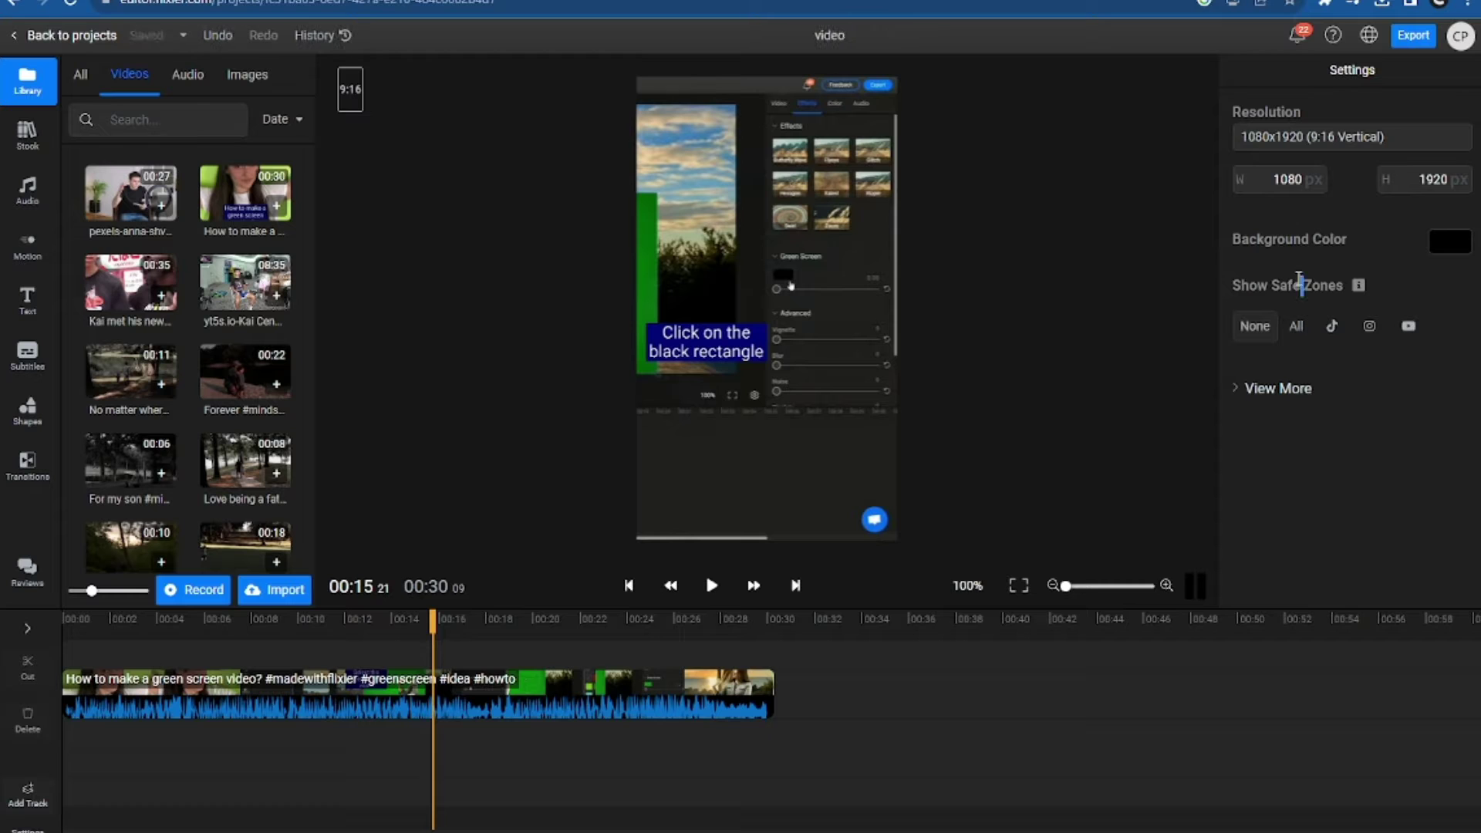
triple_click(1299, 279)
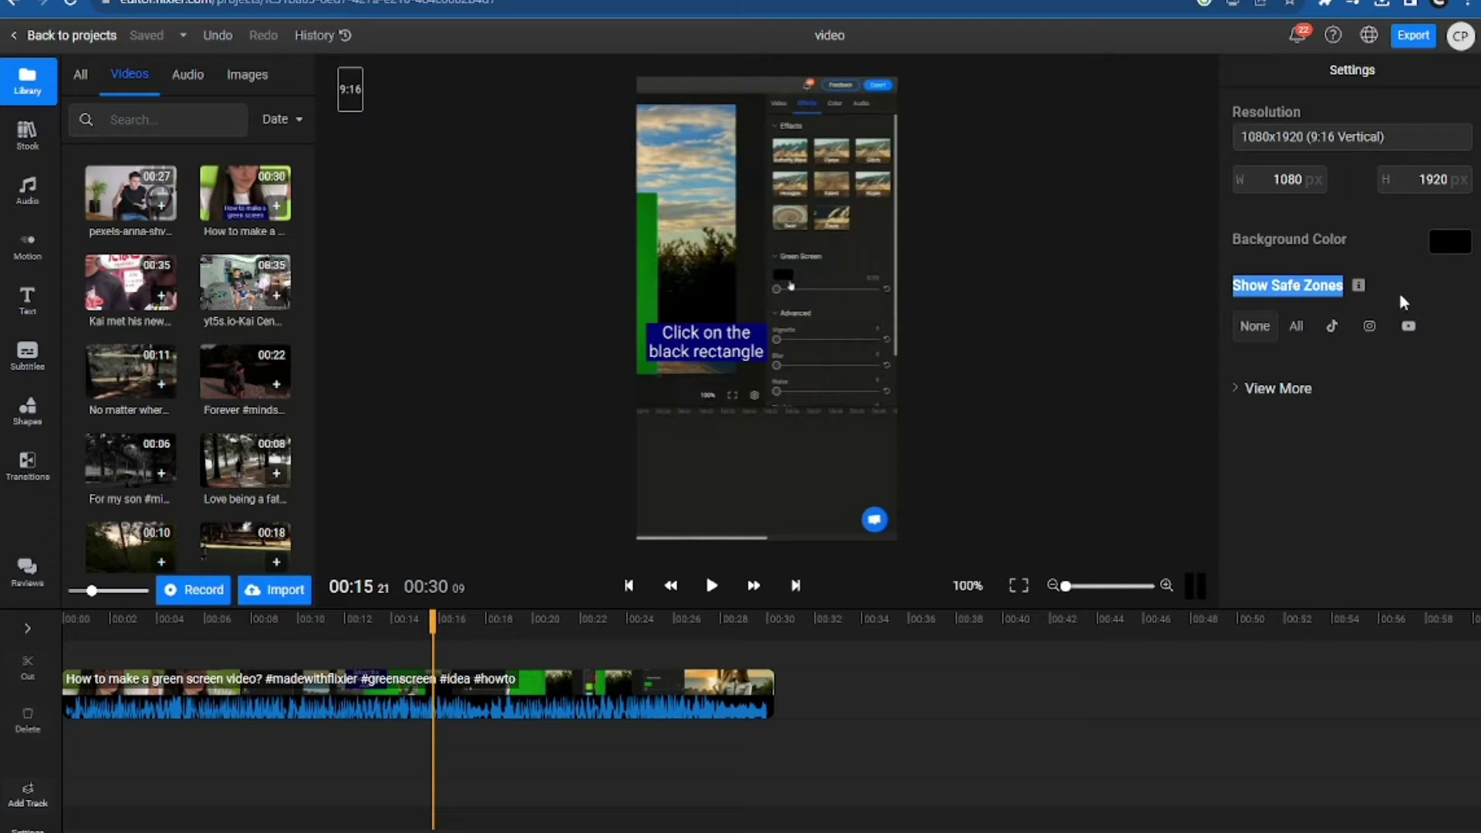
click(1335, 324)
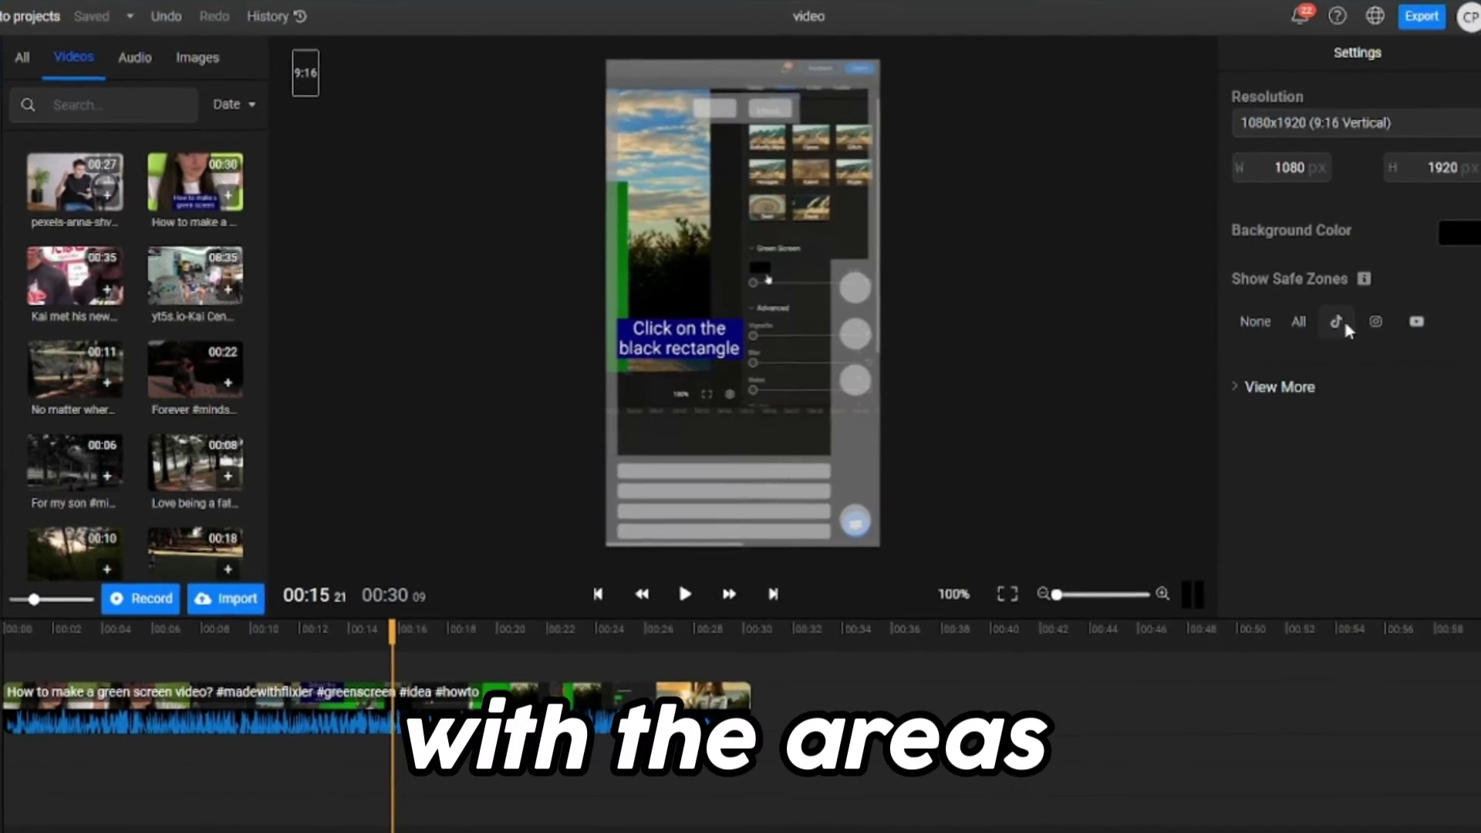
click(1375, 322)
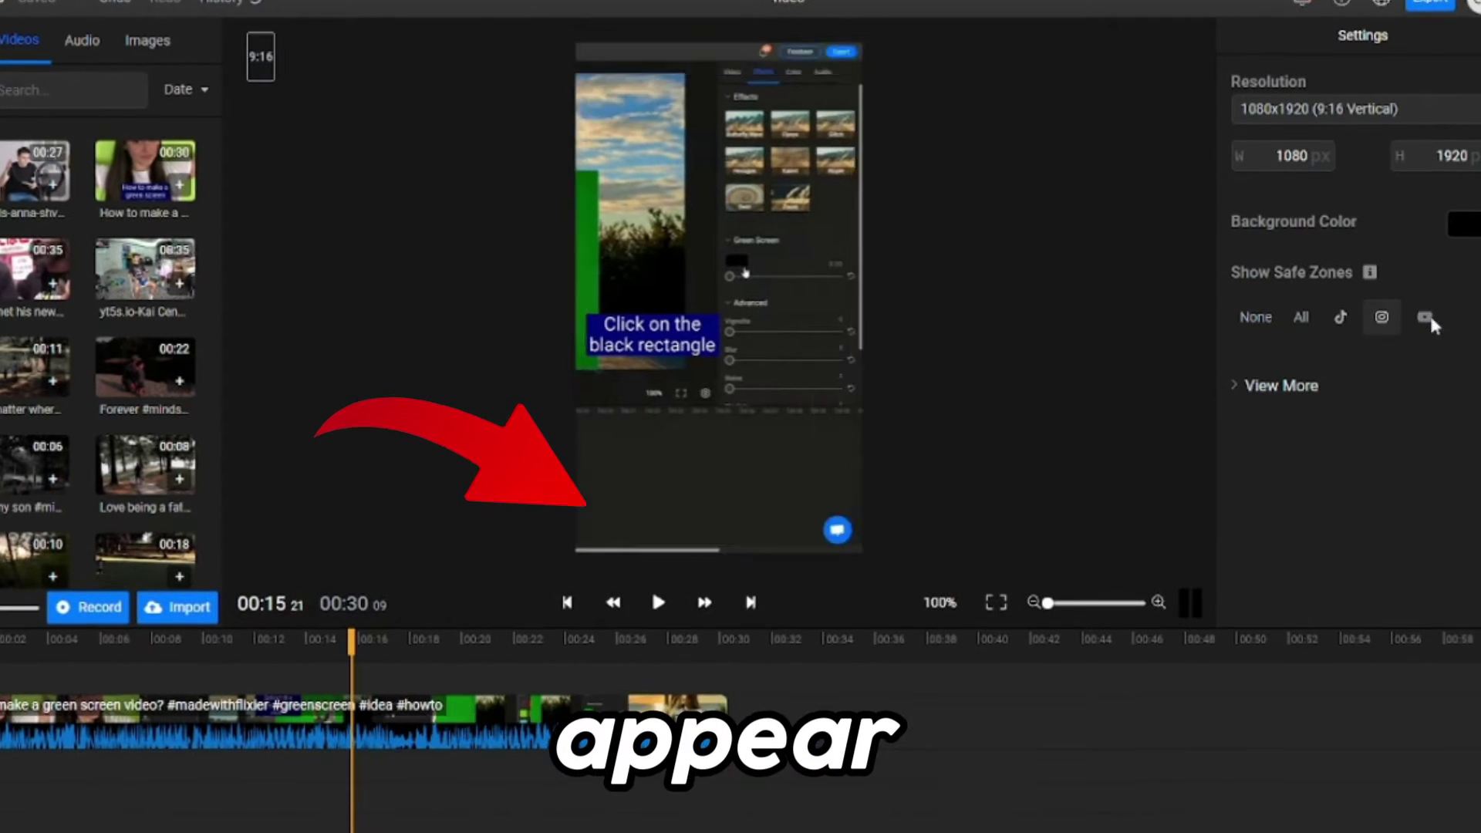
click(1427, 318)
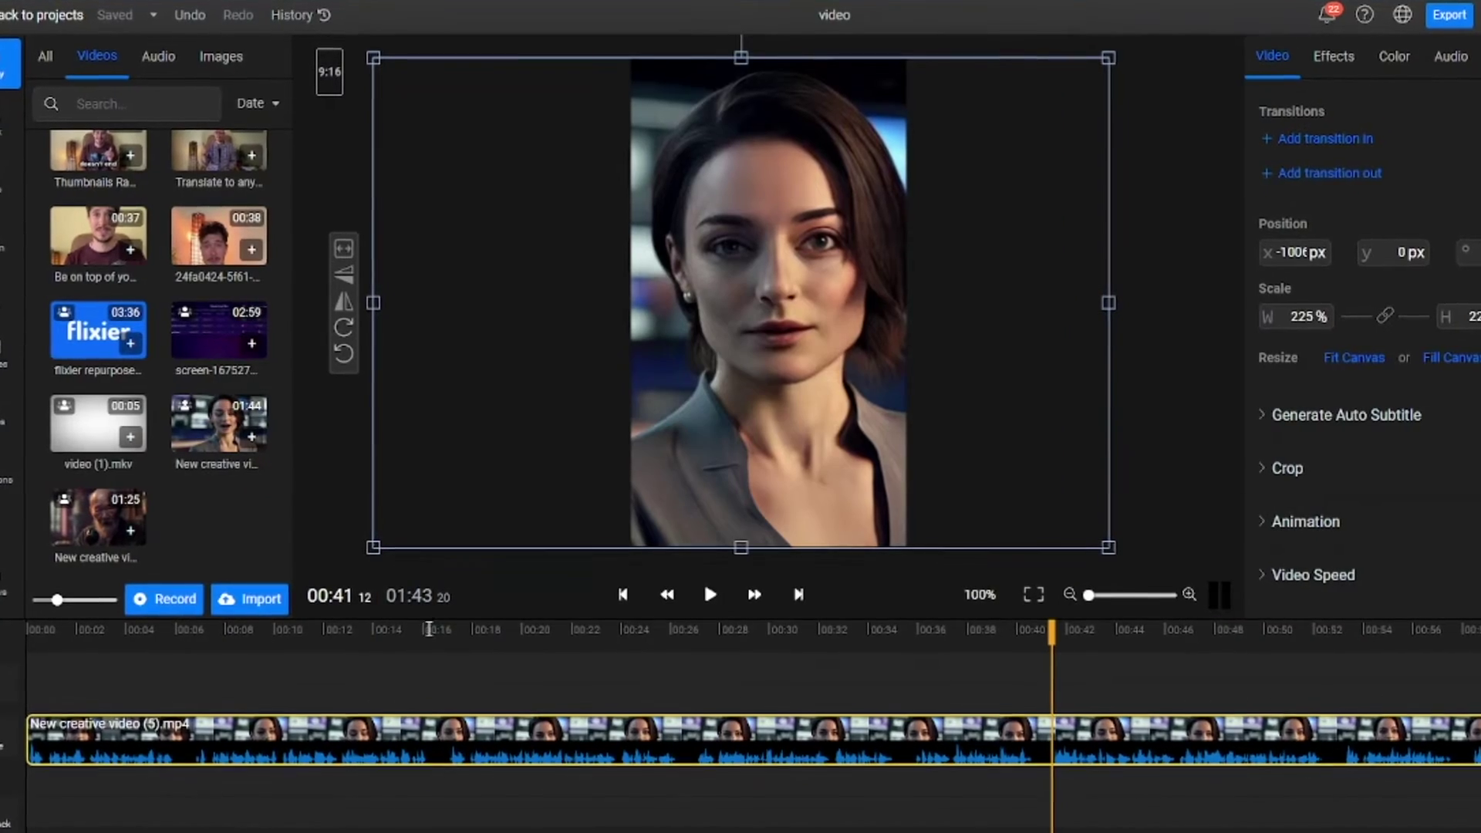
Step: Move the playhead to 00:16 and auto-generate subtitles from the clip's speech
click(429, 629)
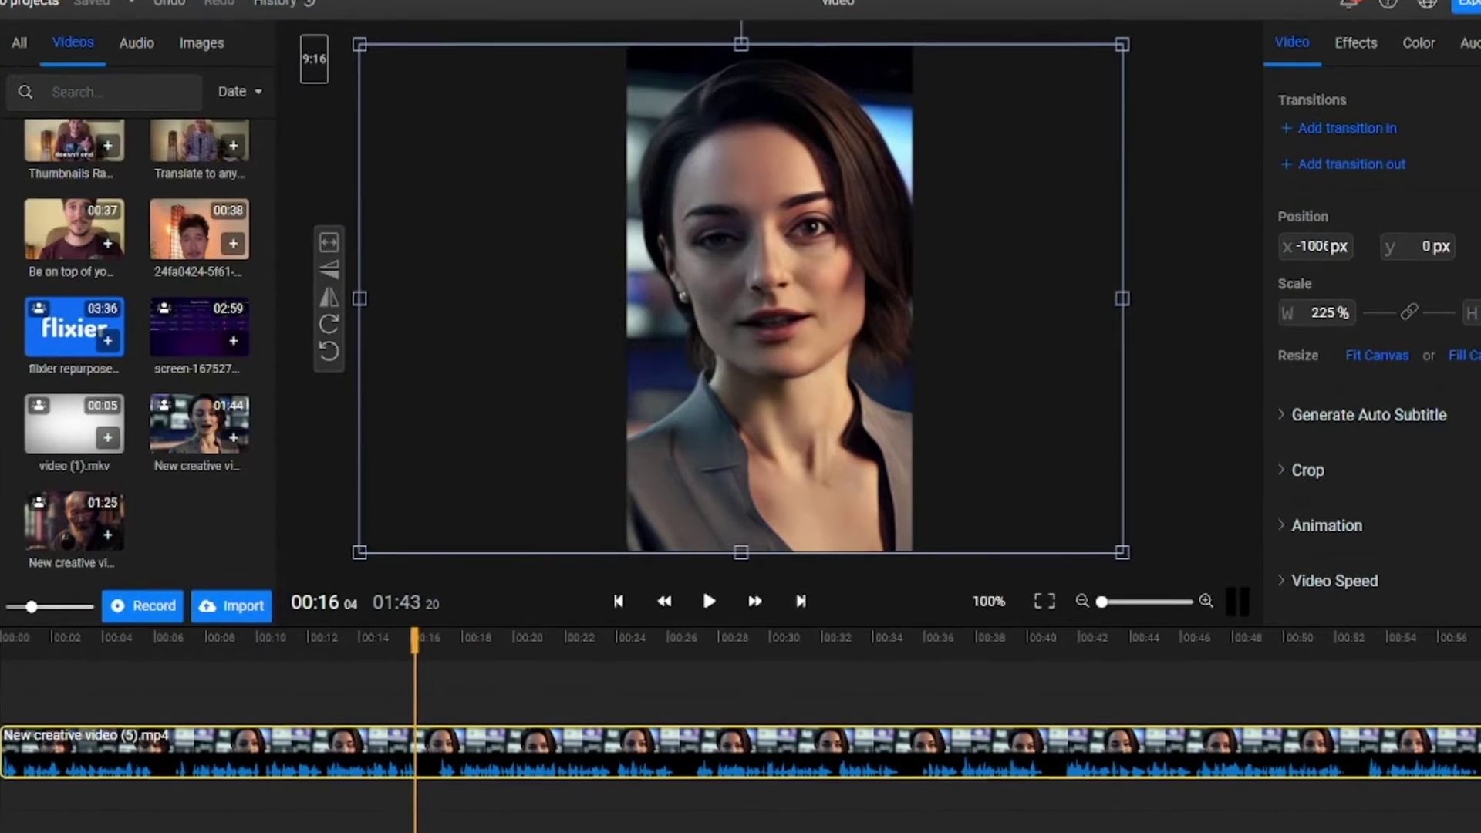
right_click(714, 745)
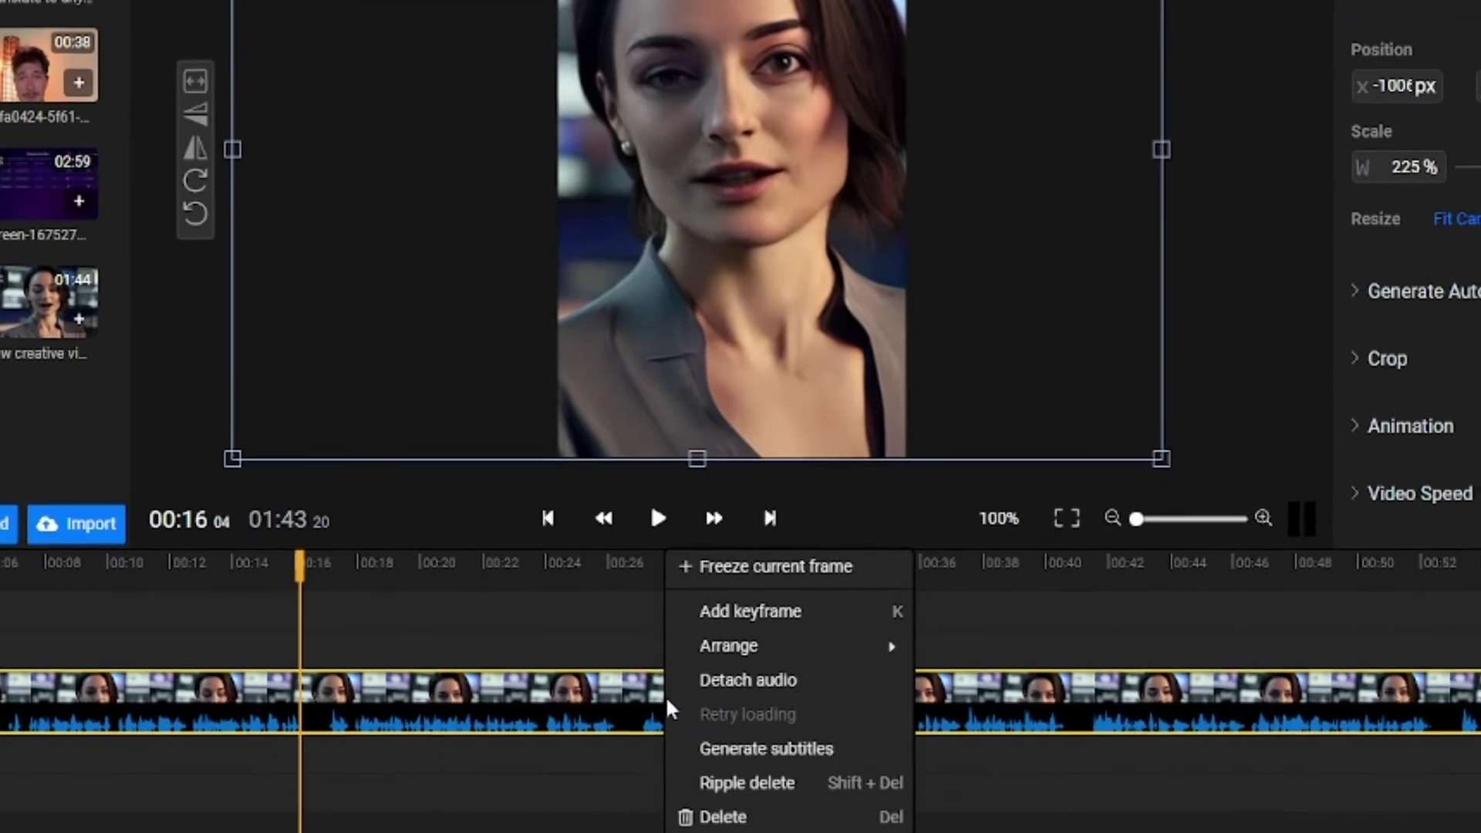
click(711, 749)
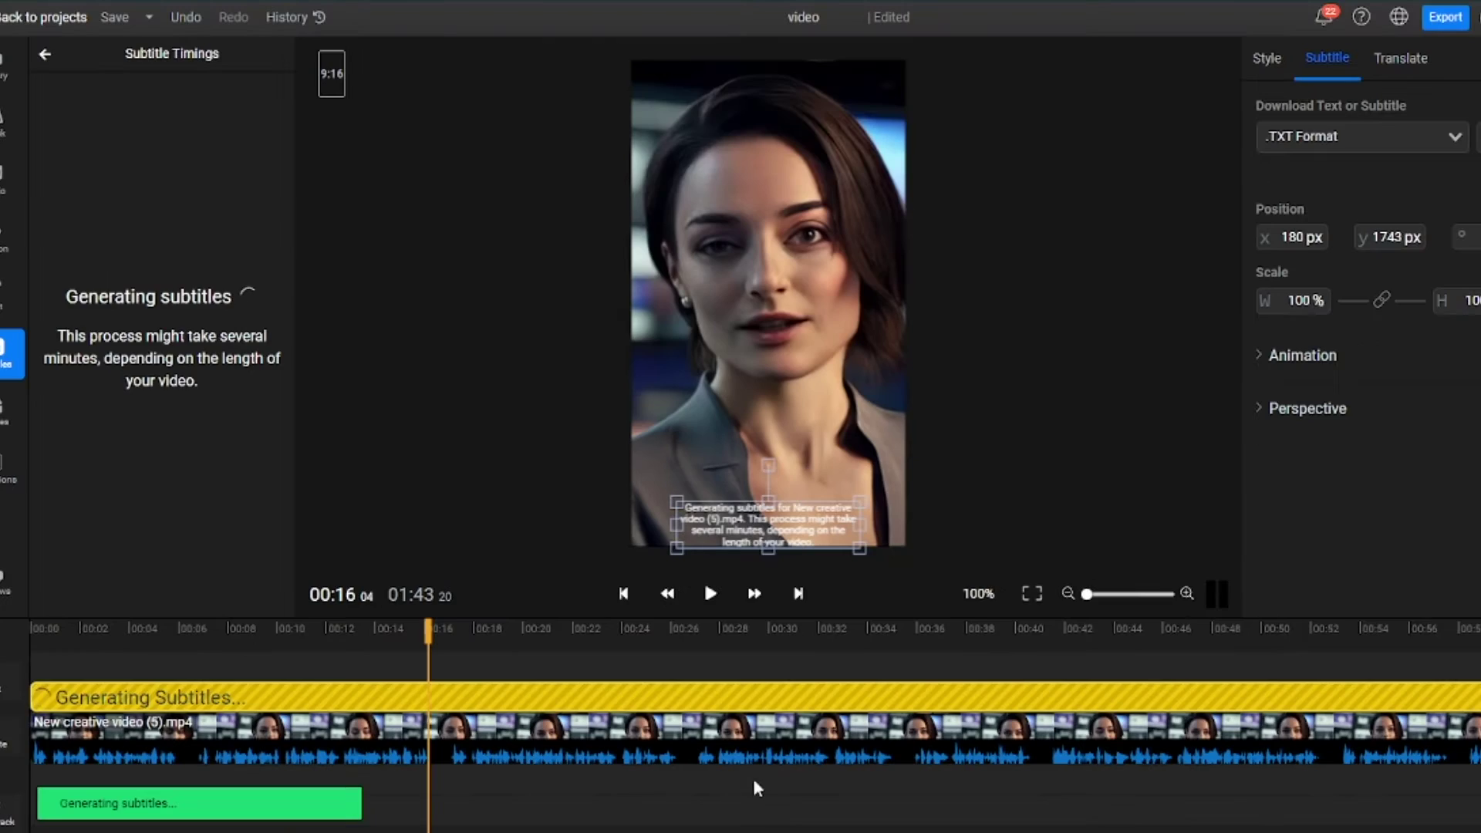
Step: Set subtitle download to Text .TXT No Timestamps and start adding a translation language
click(674, 694)
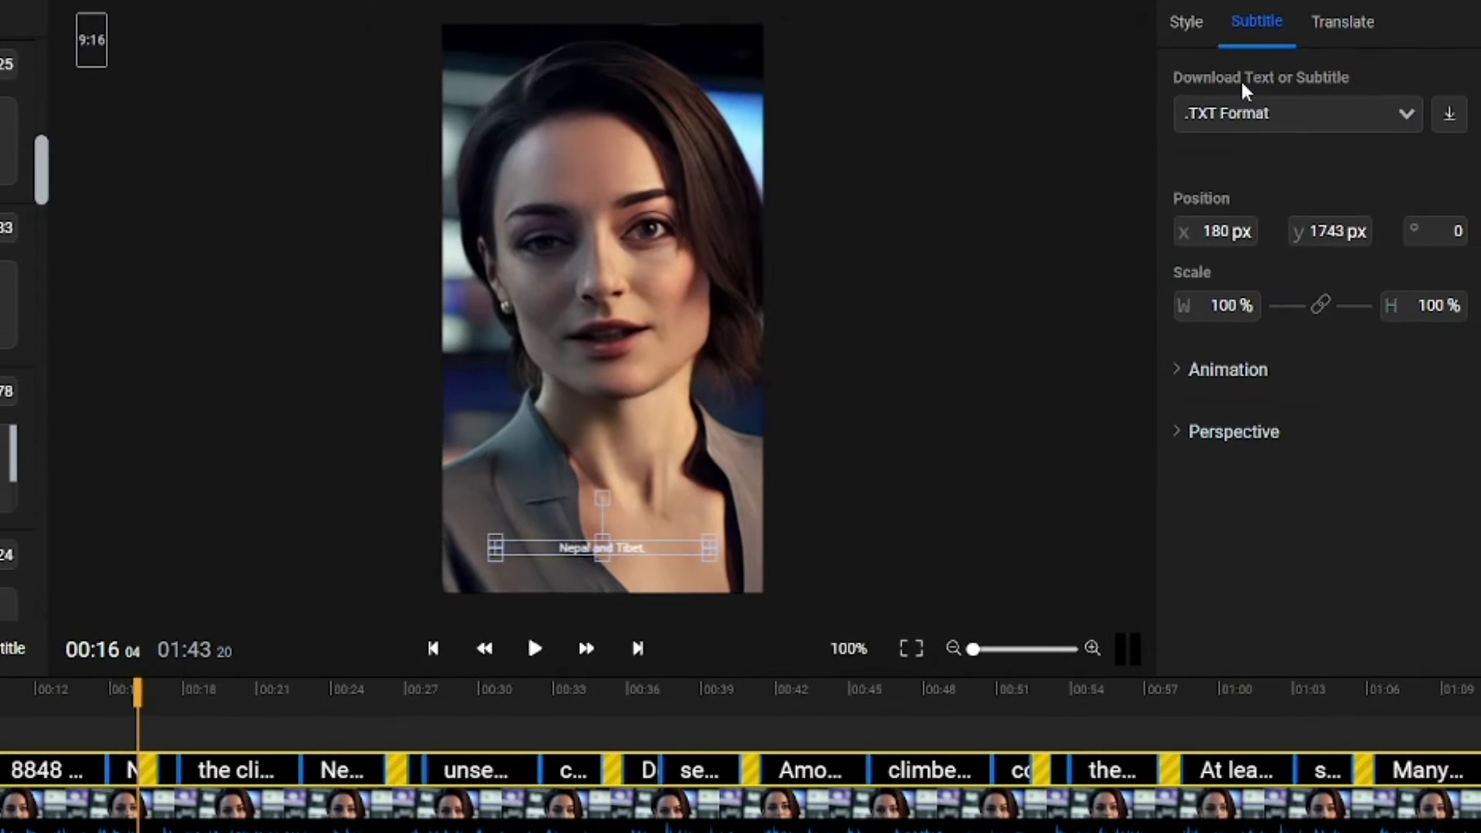
click(1339, 135)
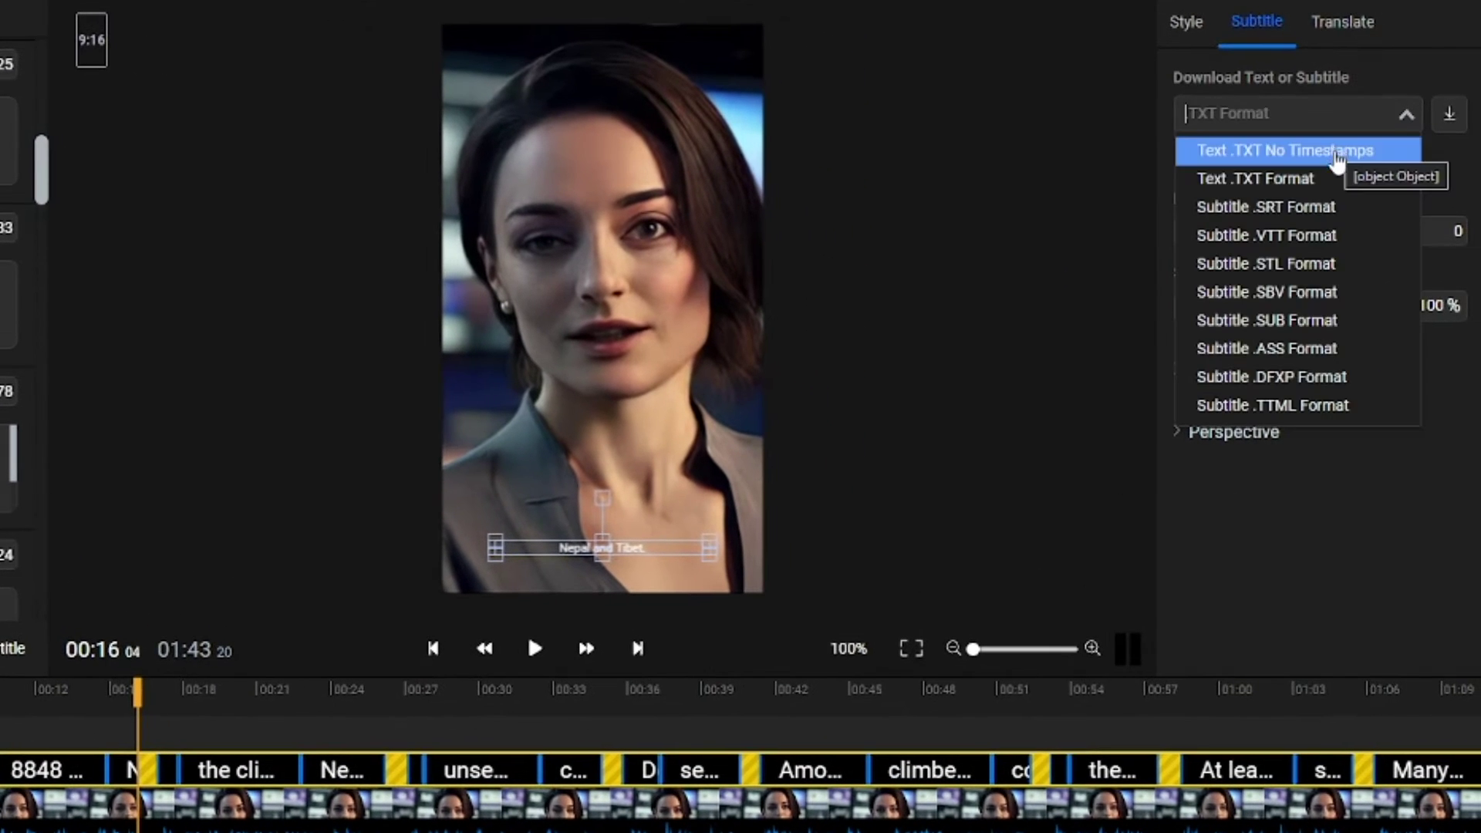
click(1320, 162)
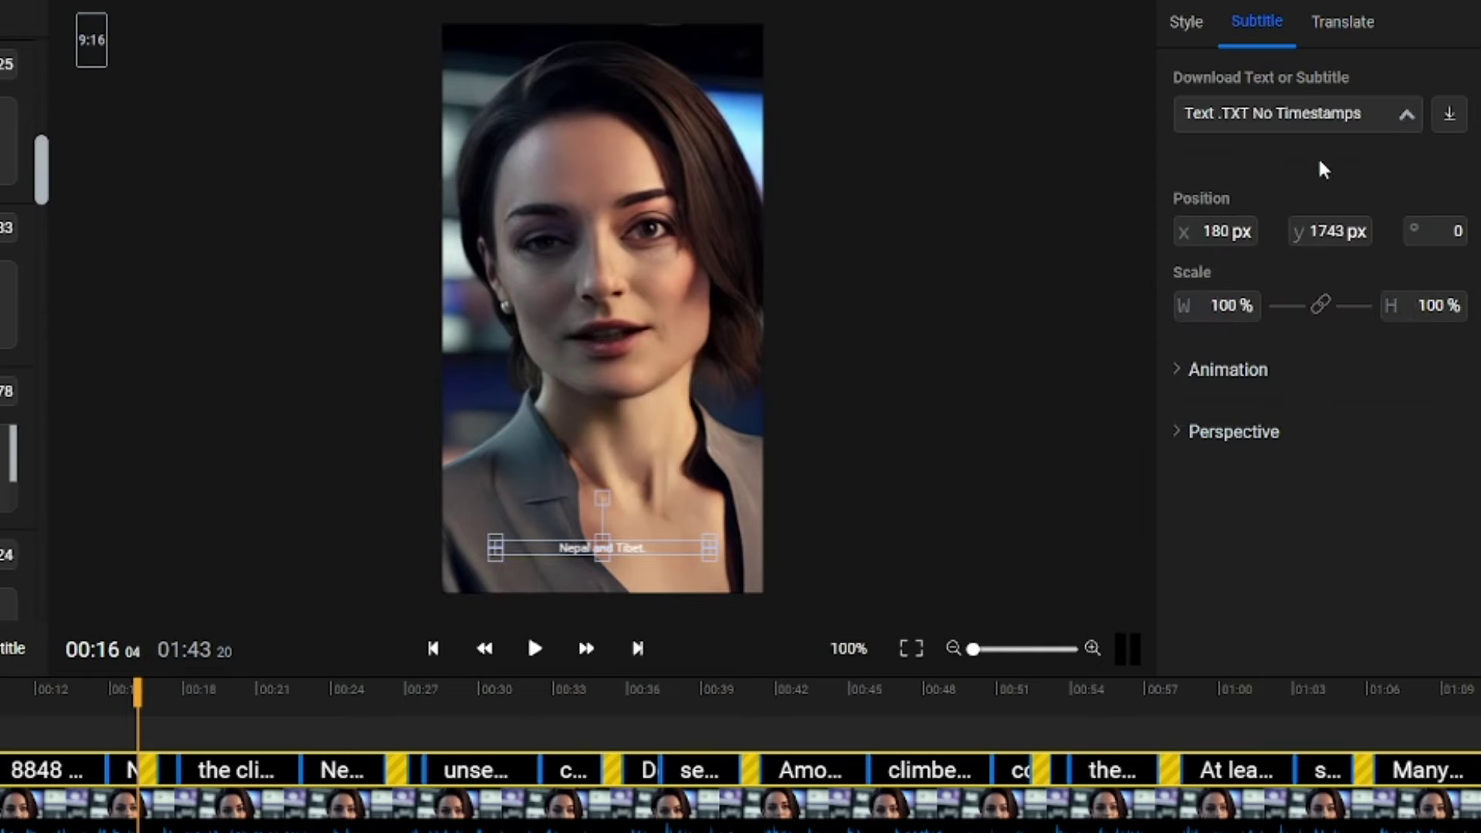
click(1363, 45)
click(1290, 195)
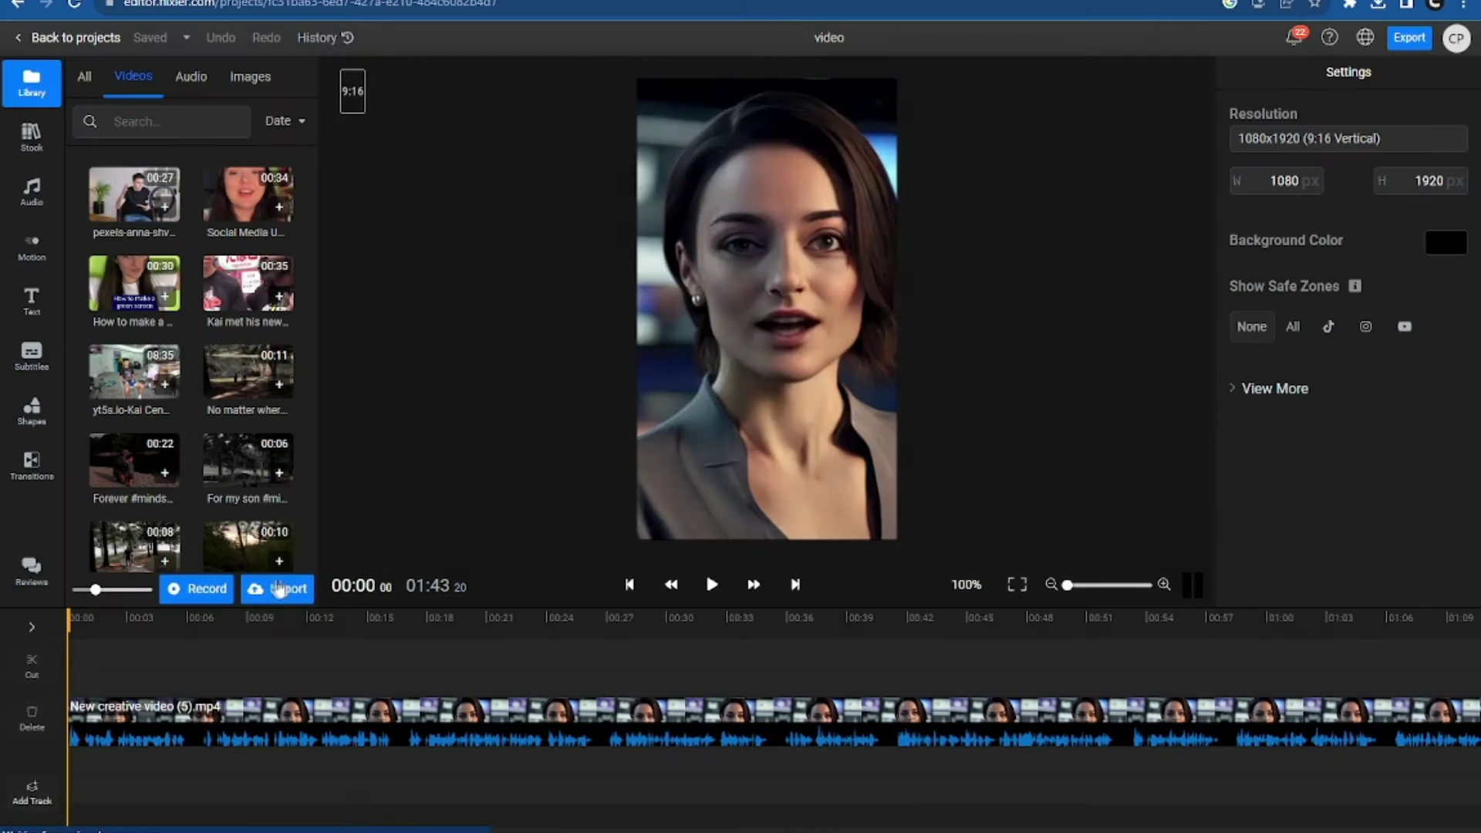
Step: Generate a Matthew-voice text-to-speech voiceover from the pasted script and add it to the project
click(274, 591)
click(901, 514)
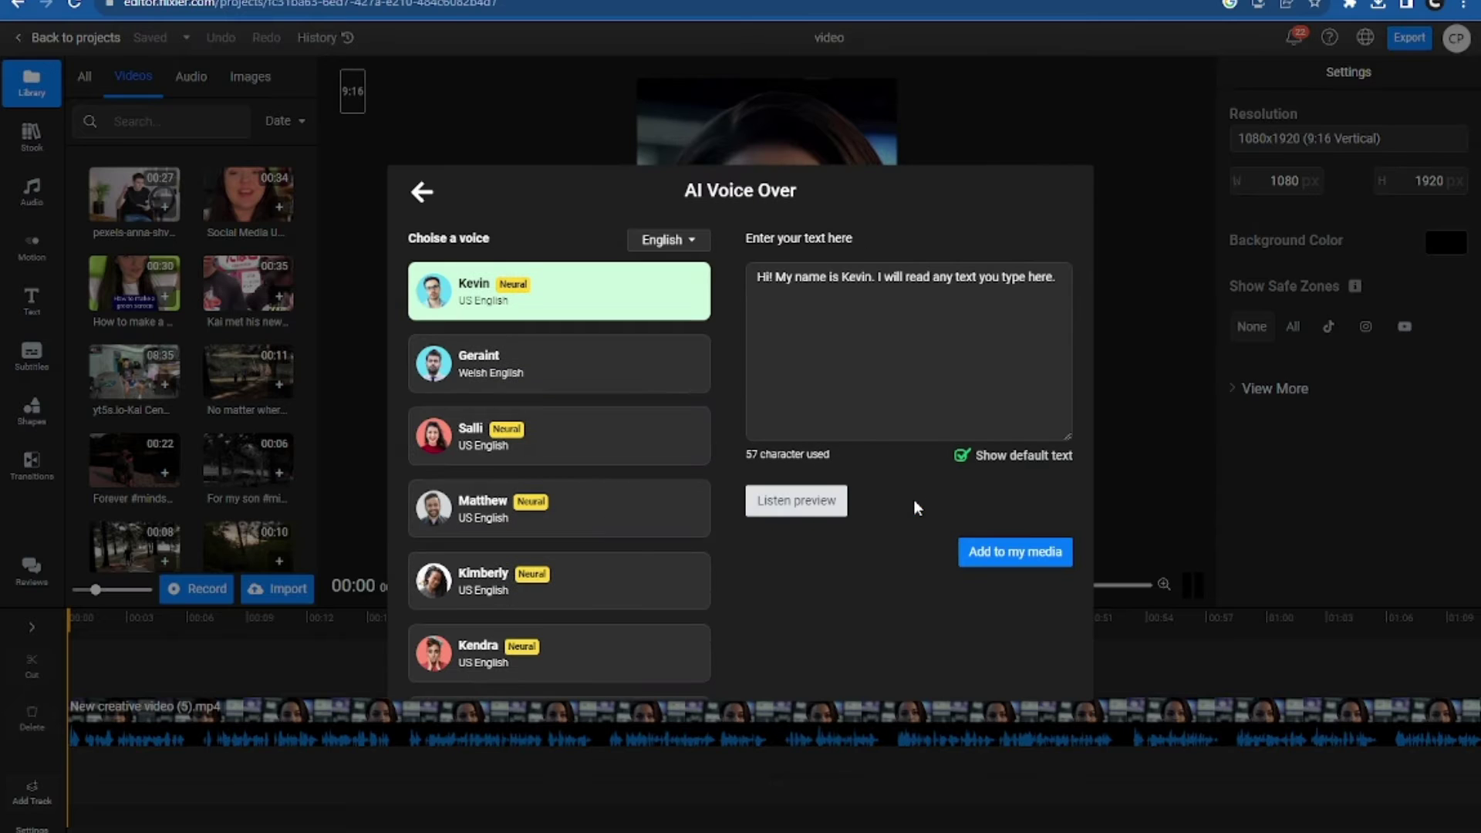
key(ctrl+v)
click(525, 505)
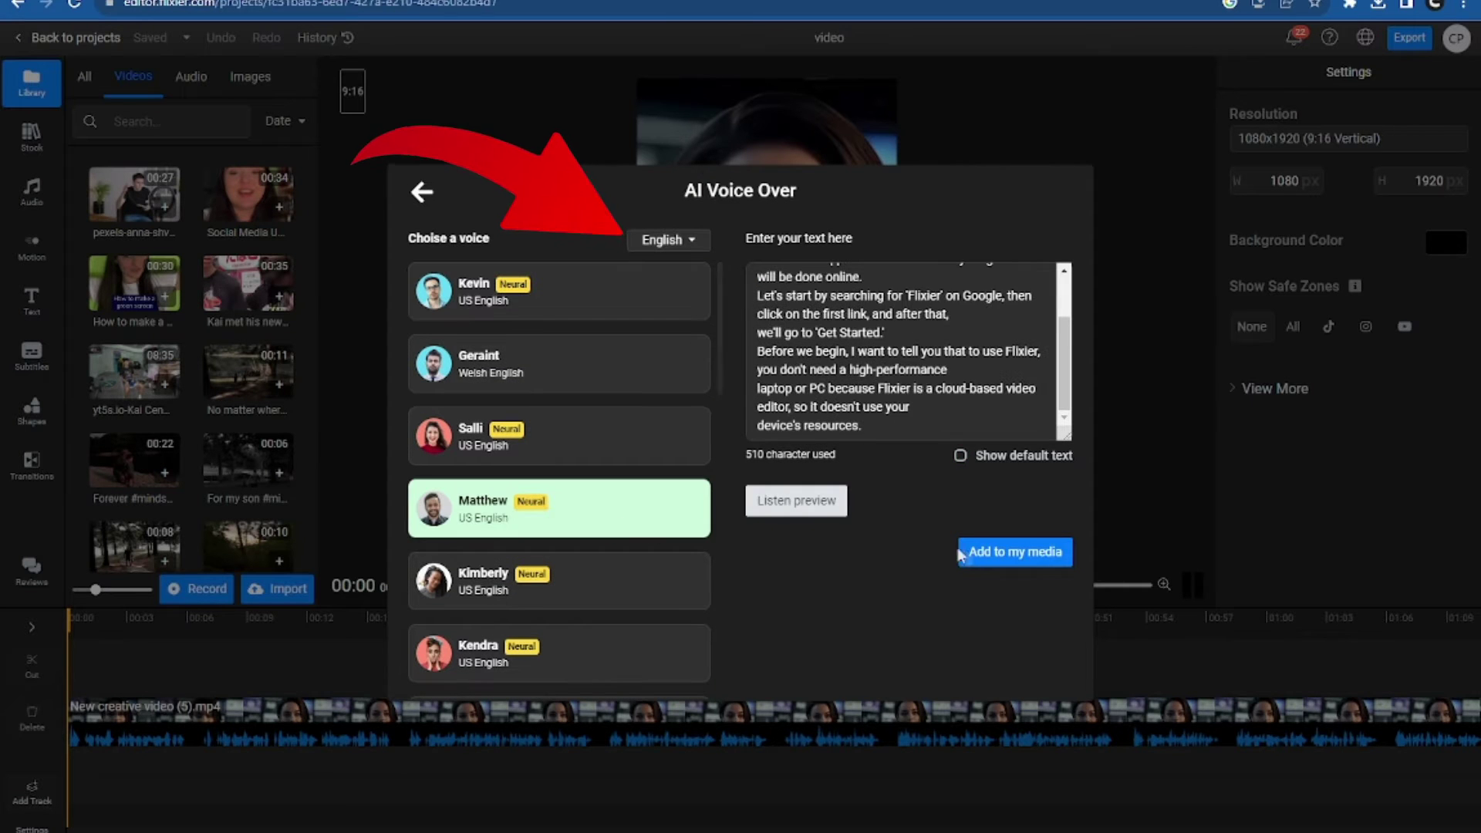
click(988, 552)
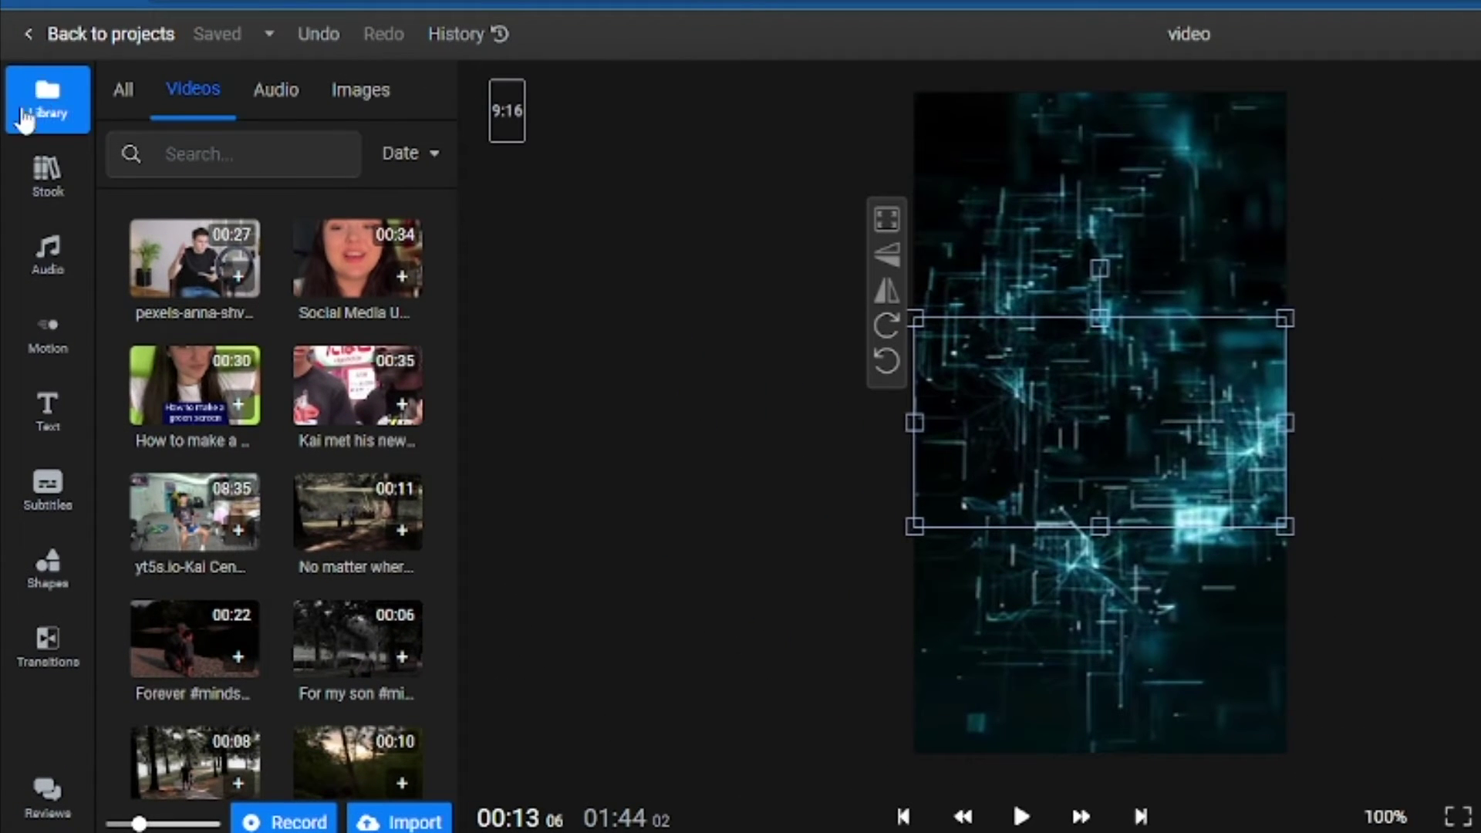
Step: Browse the Stock GIF results for 'car' and bring a car clip into the project
drag(450, 323, 53, 197)
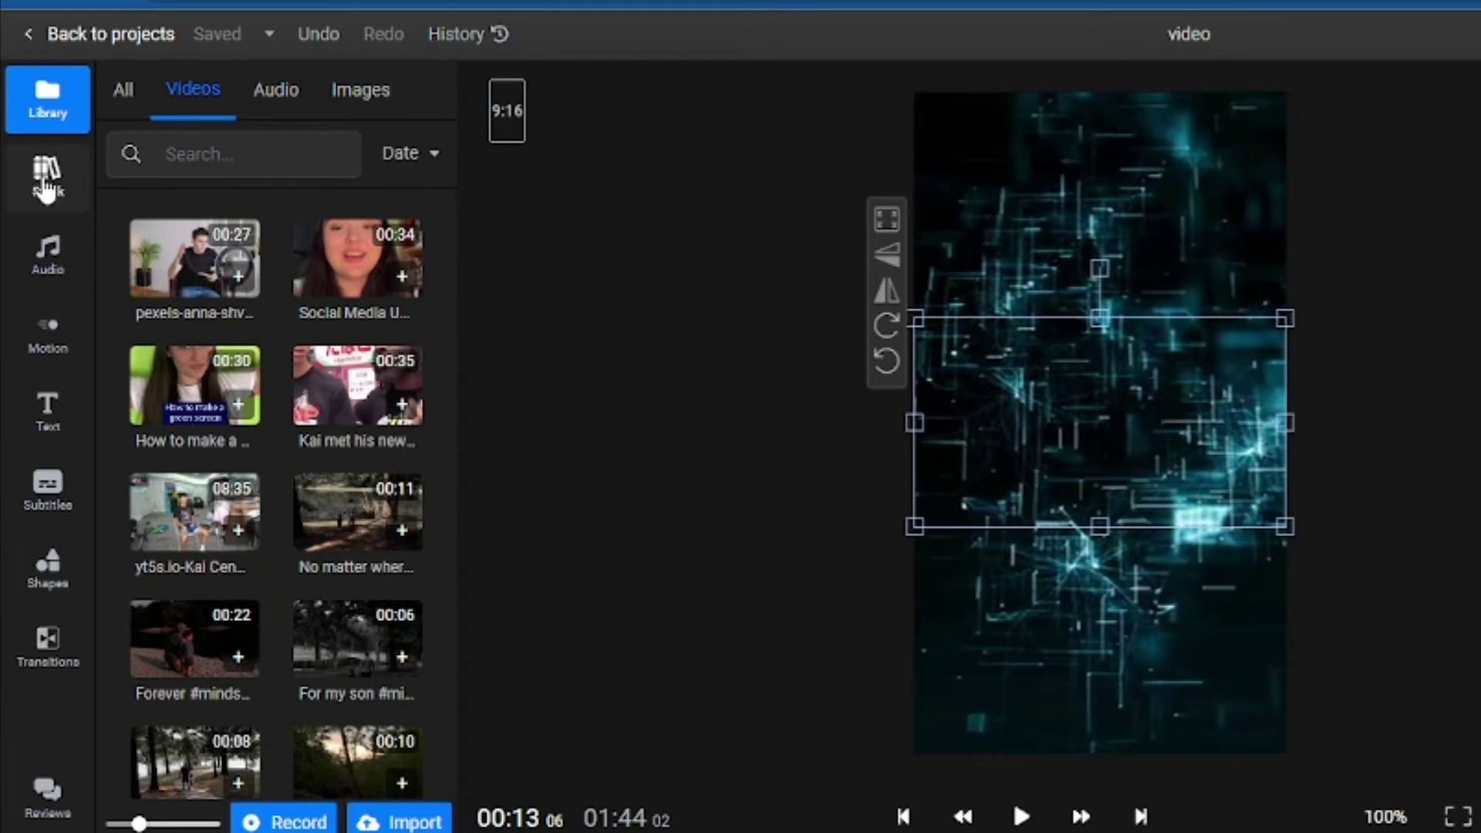
click(46, 177)
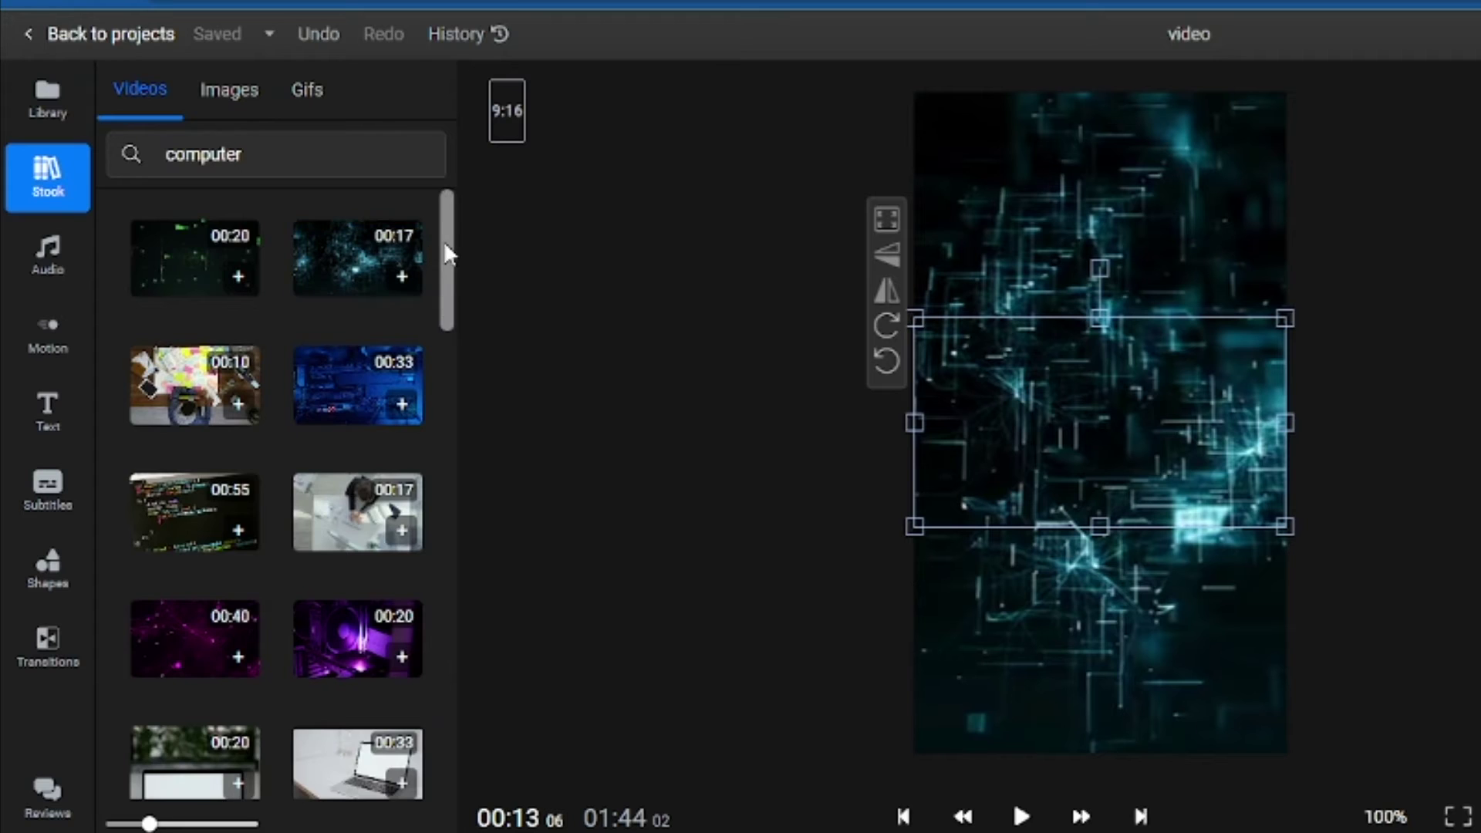
drag(444, 241, 449, 534)
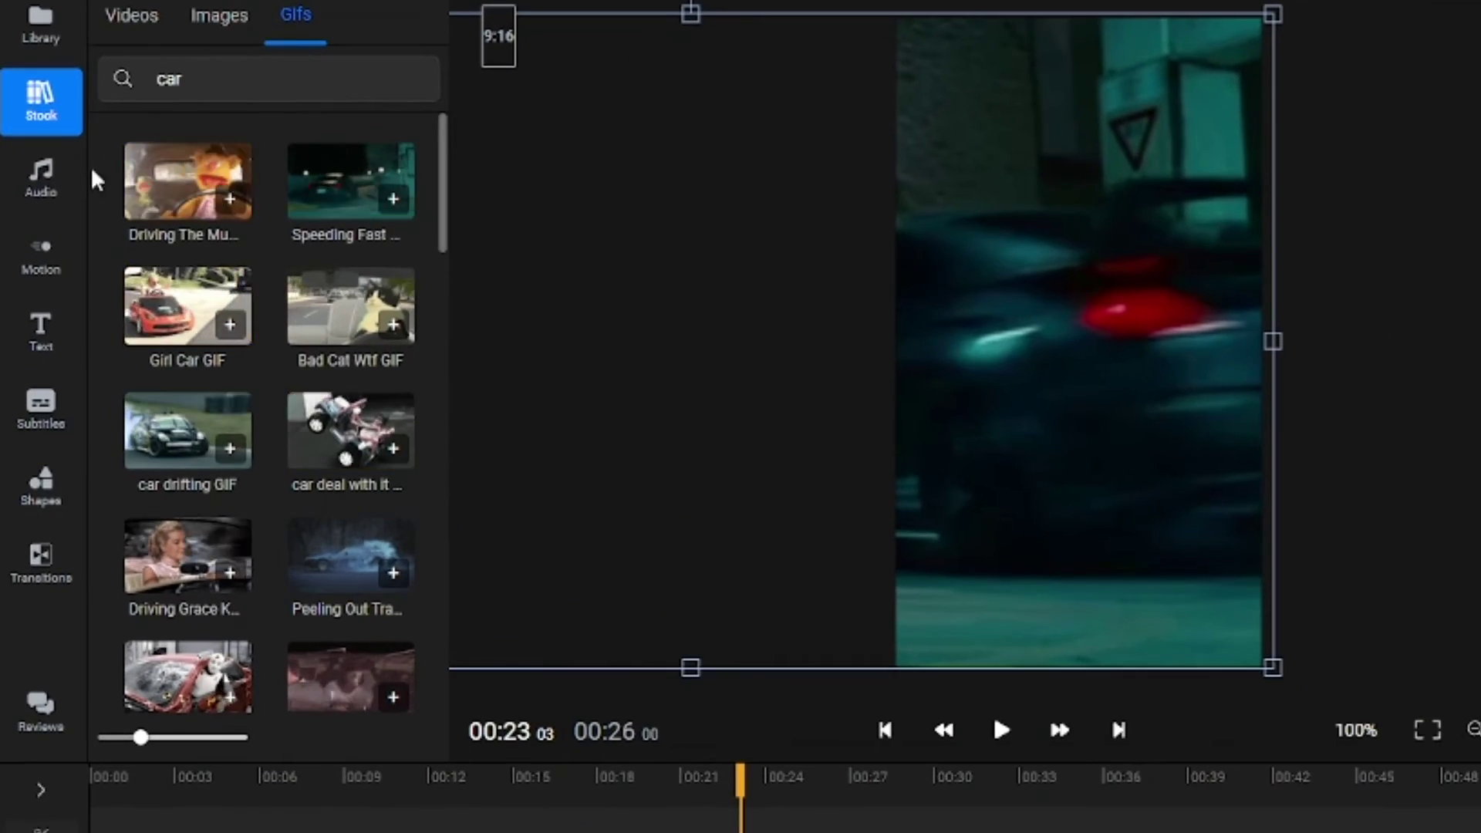
Step: Browse the Audio library's Music and Sound Effects results for 'background'
click(38, 176)
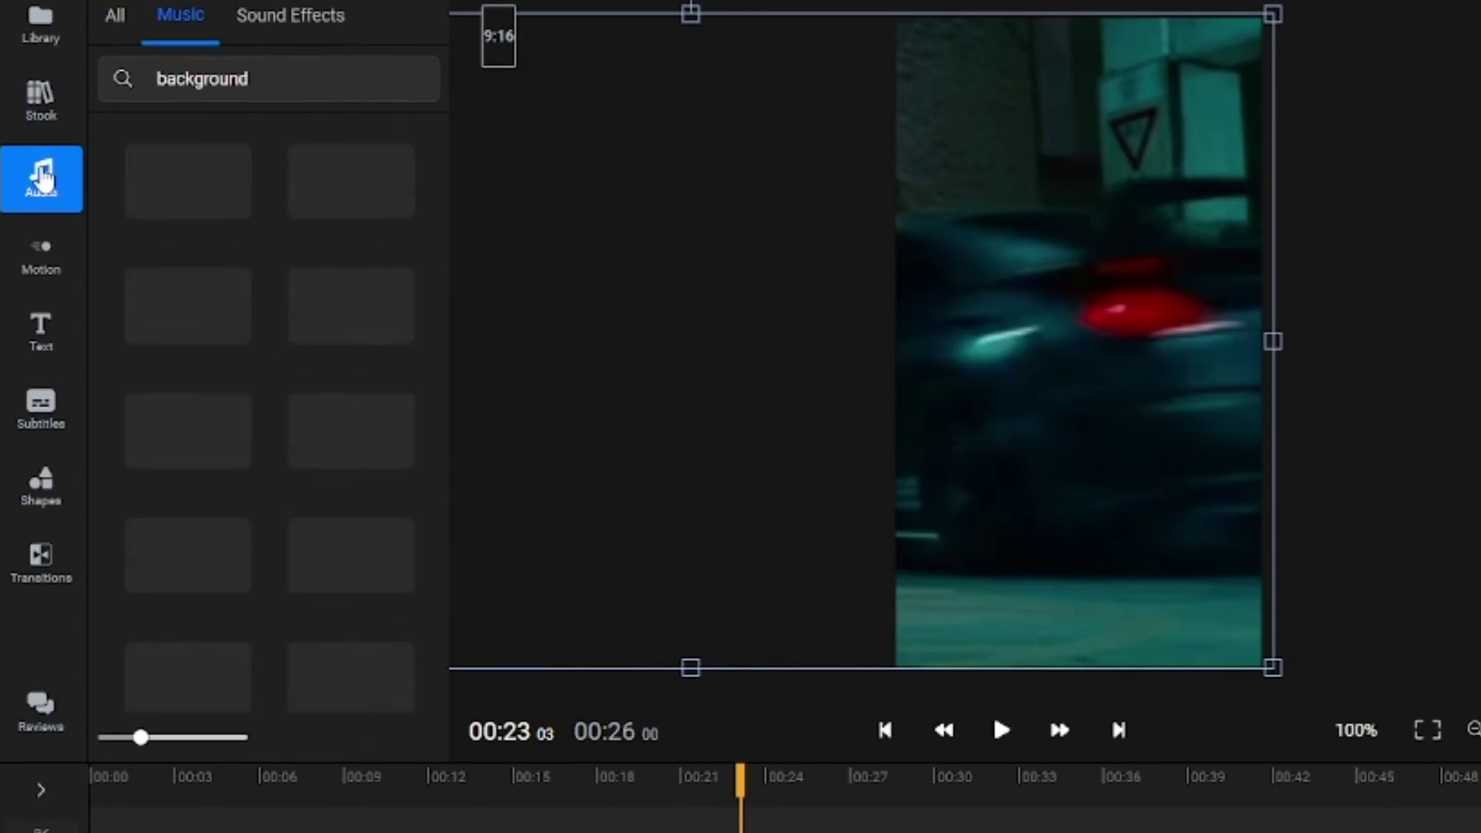
drag(444, 197, 440, 324)
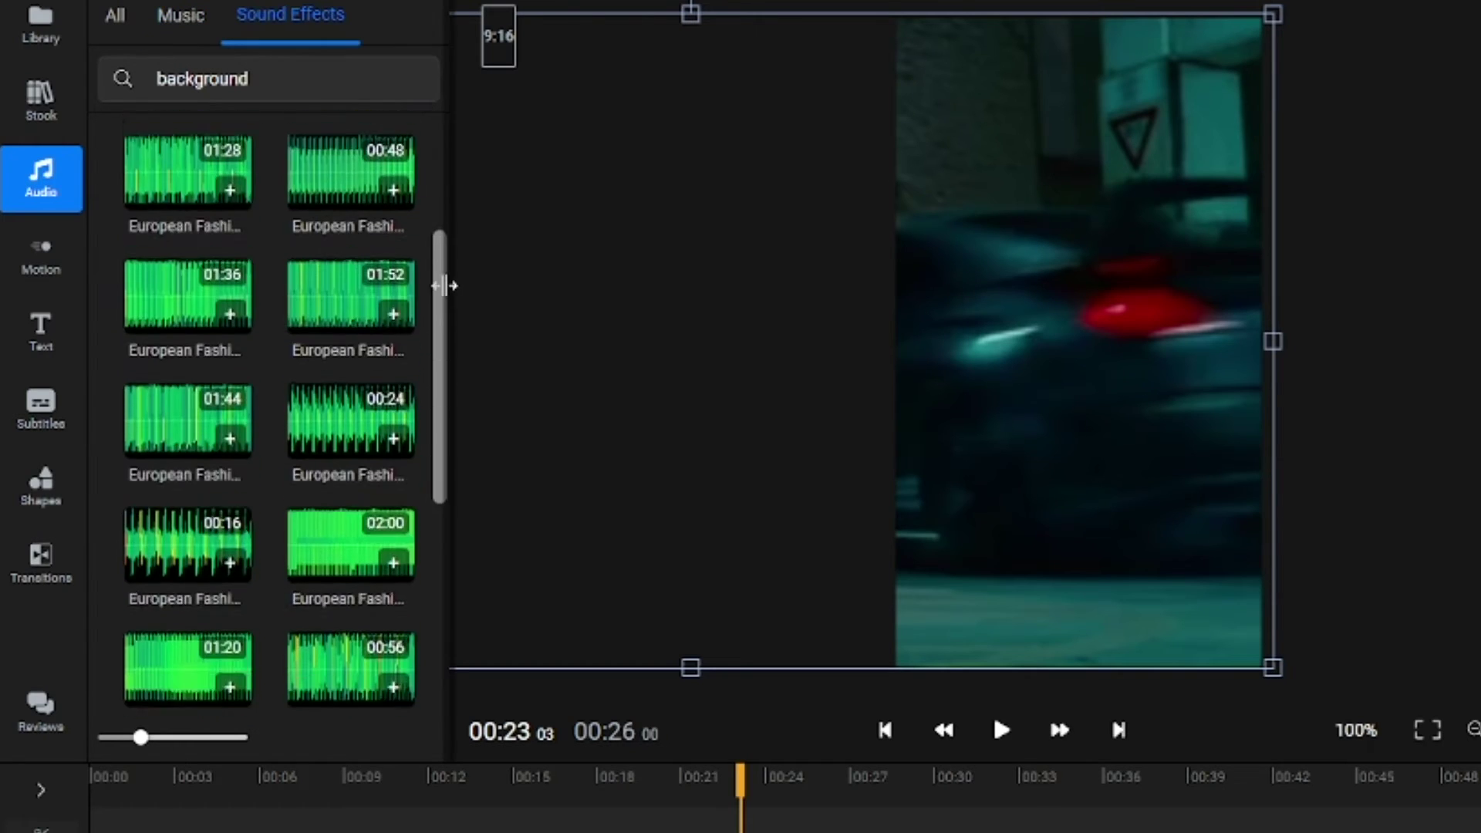
drag(440, 284, 428, 503)
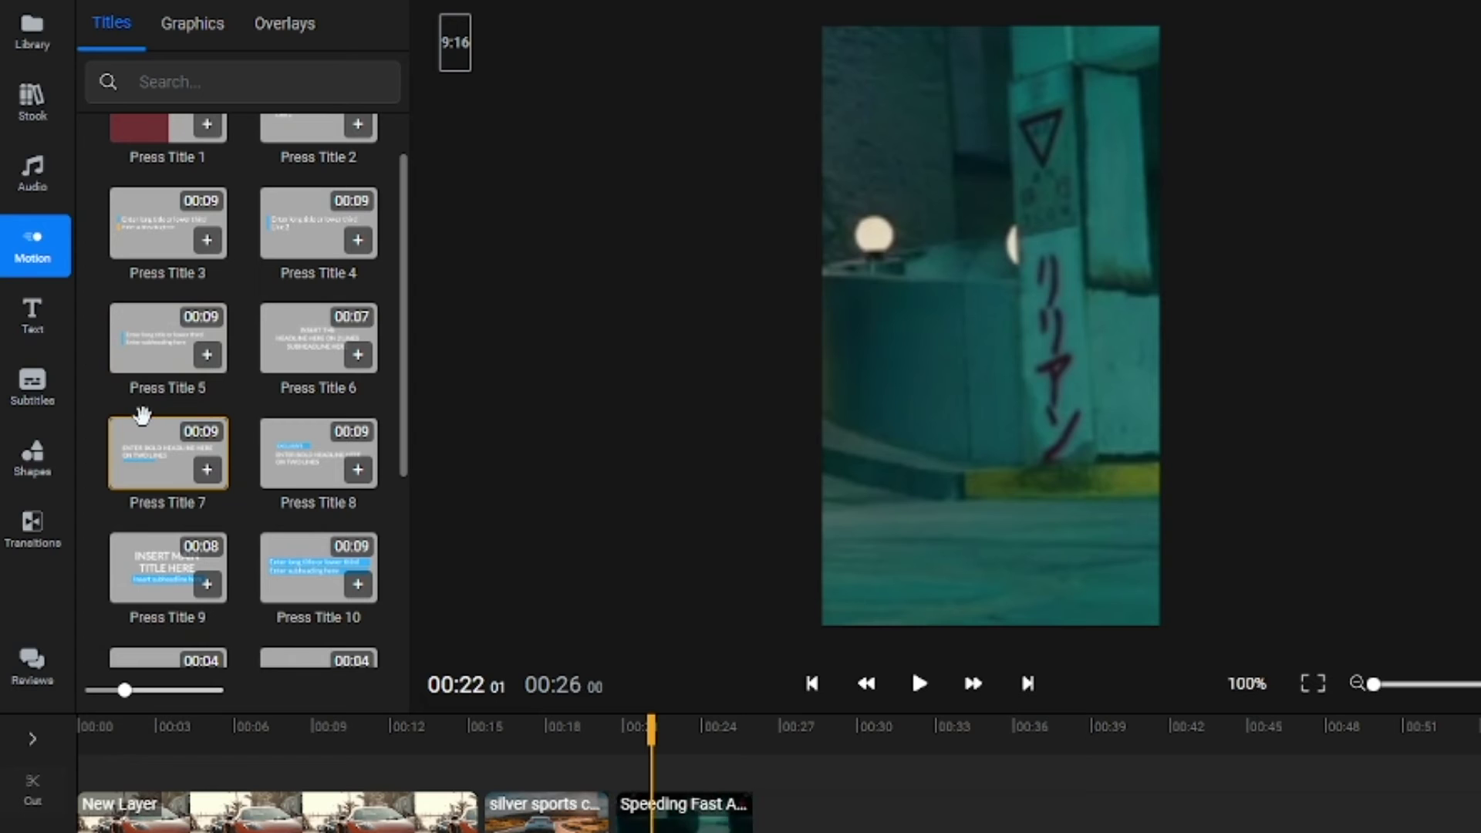
Step: Add the Press Title 9 title, a Subscribe badge and an animated overlay to the timeline
click(214, 602)
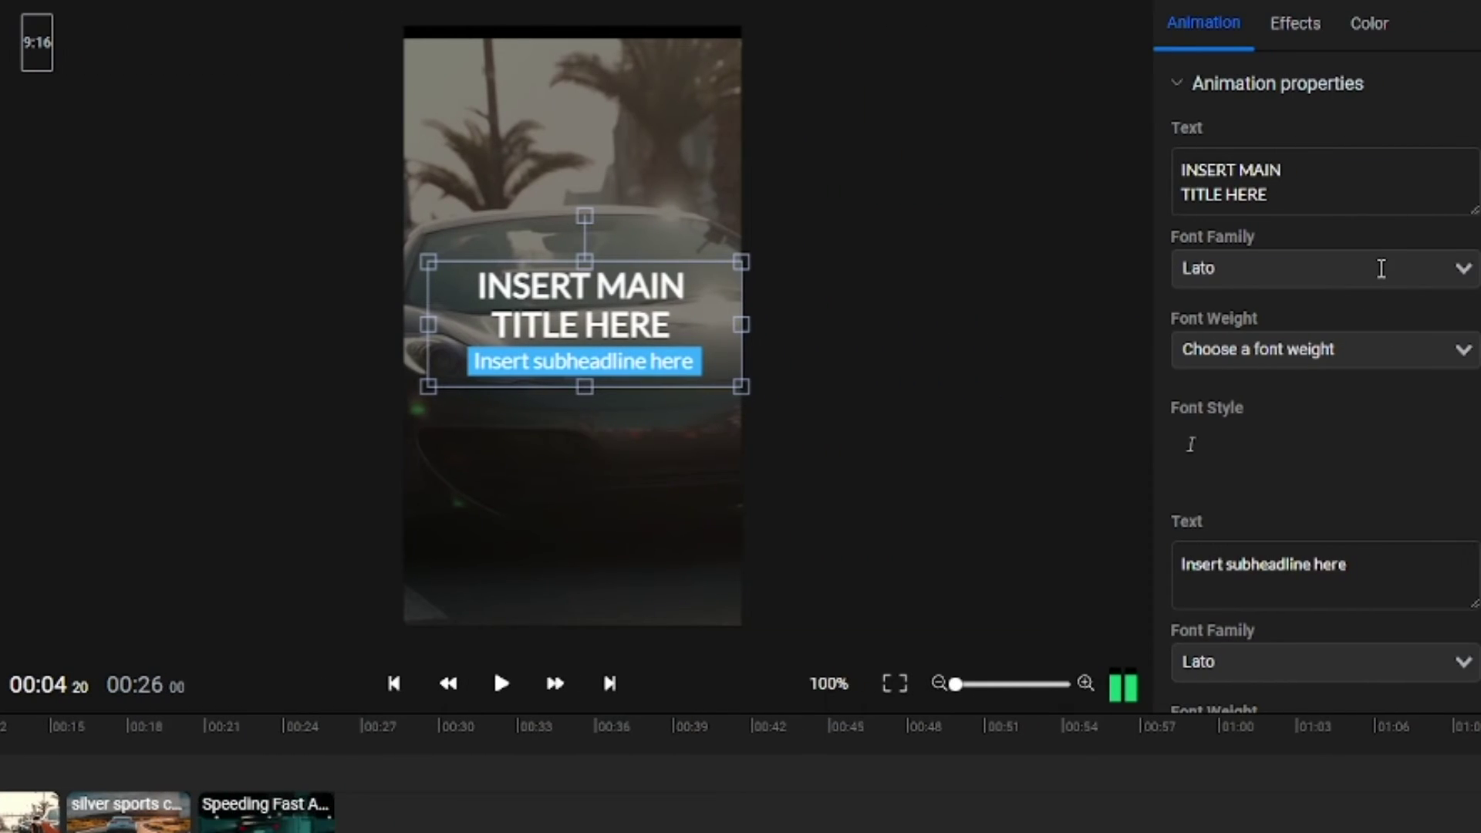
click(1381, 268)
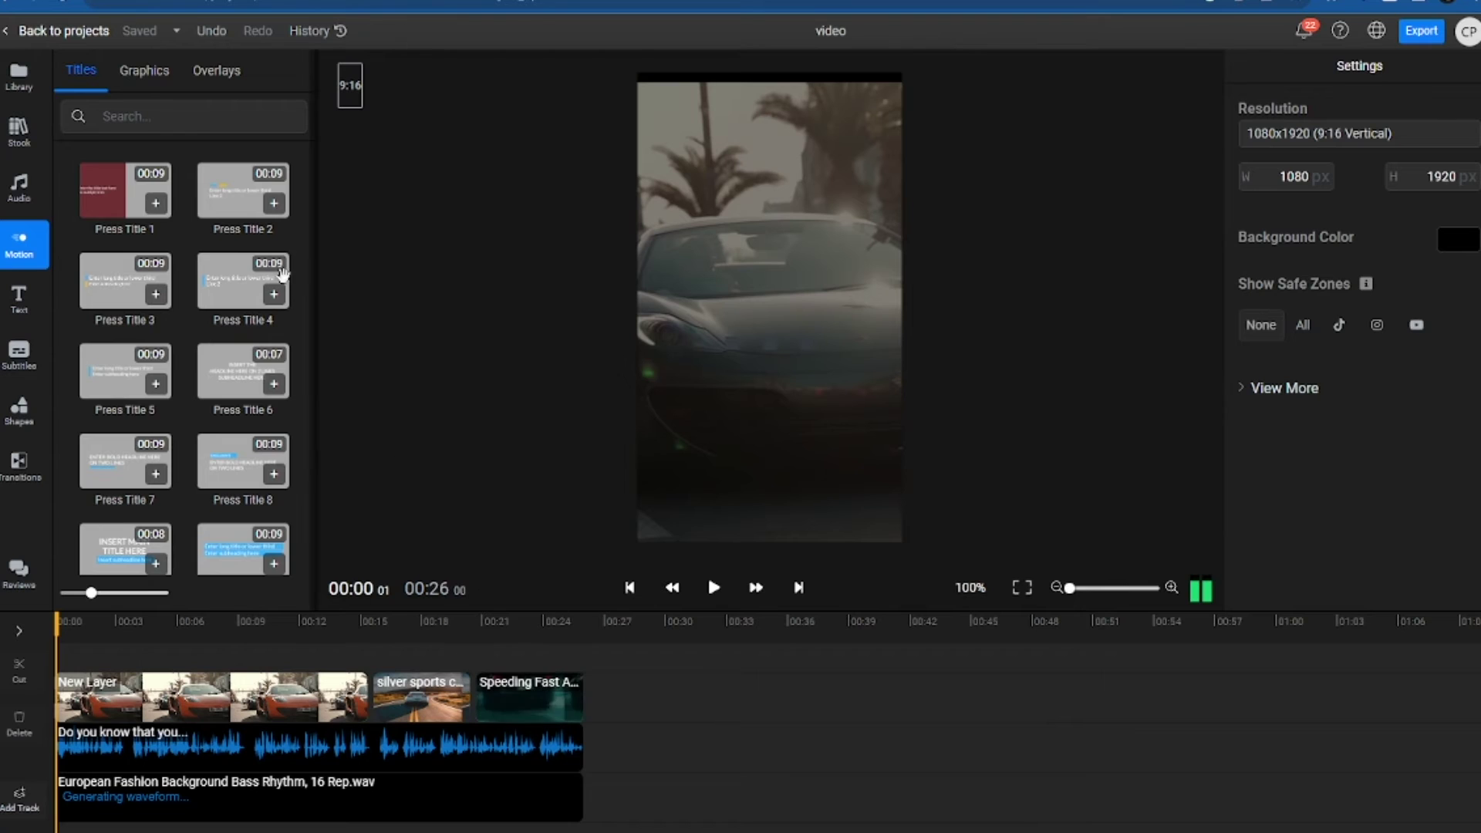
click(144, 70)
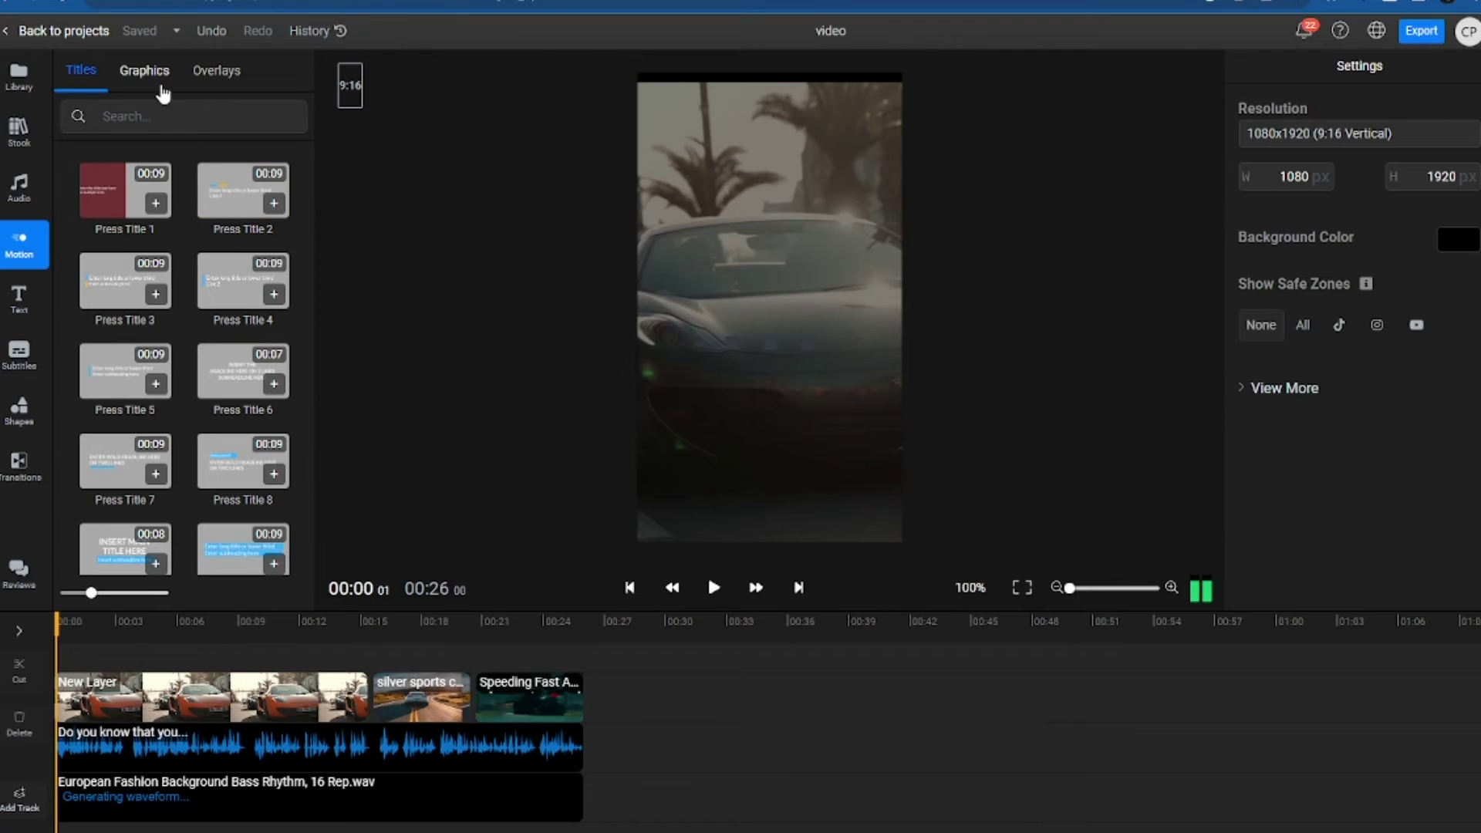
drag(207, 224, 79, 660)
click(220, 71)
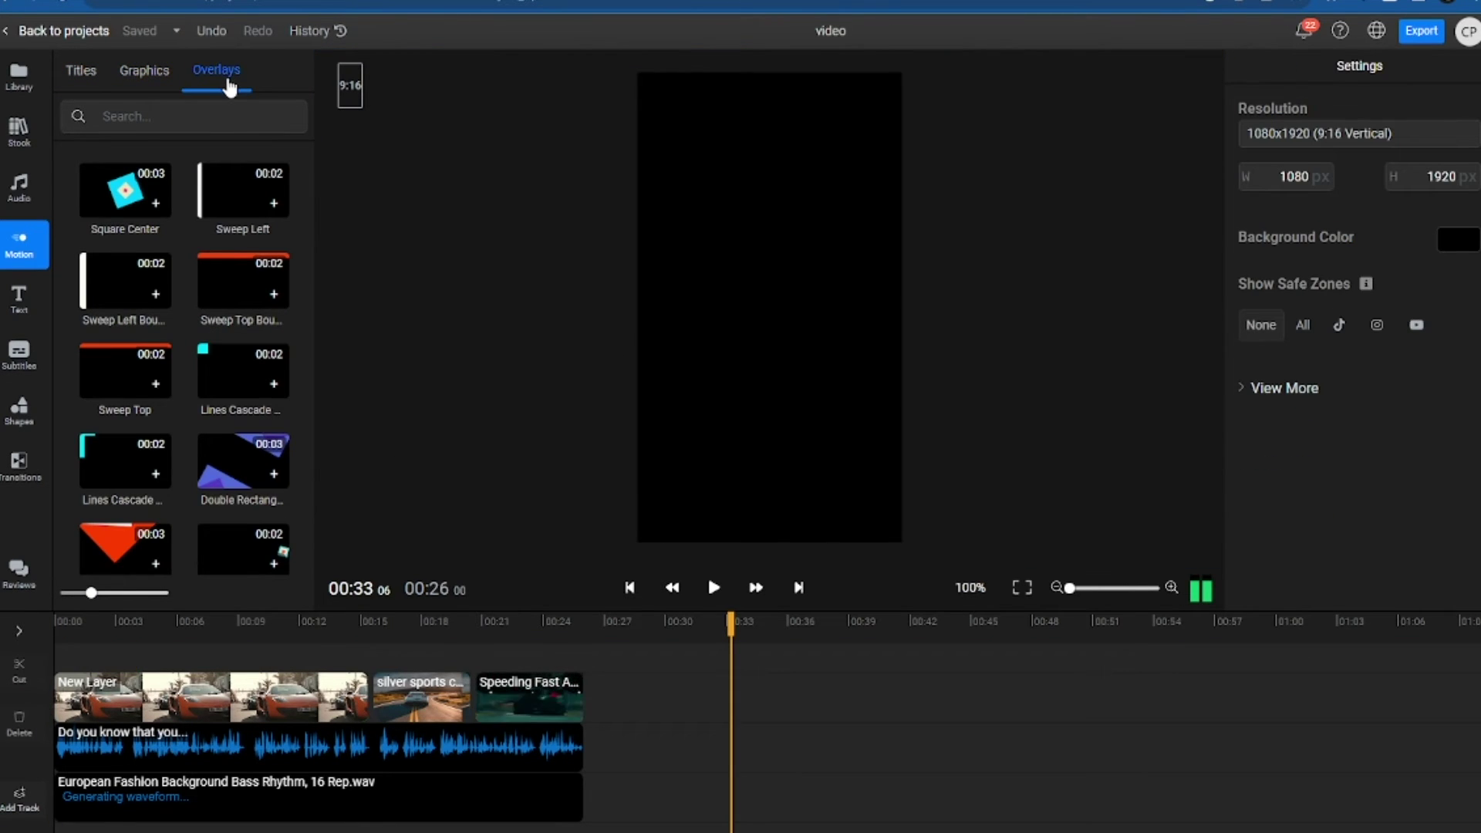
drag(124, 547, 125, 640)
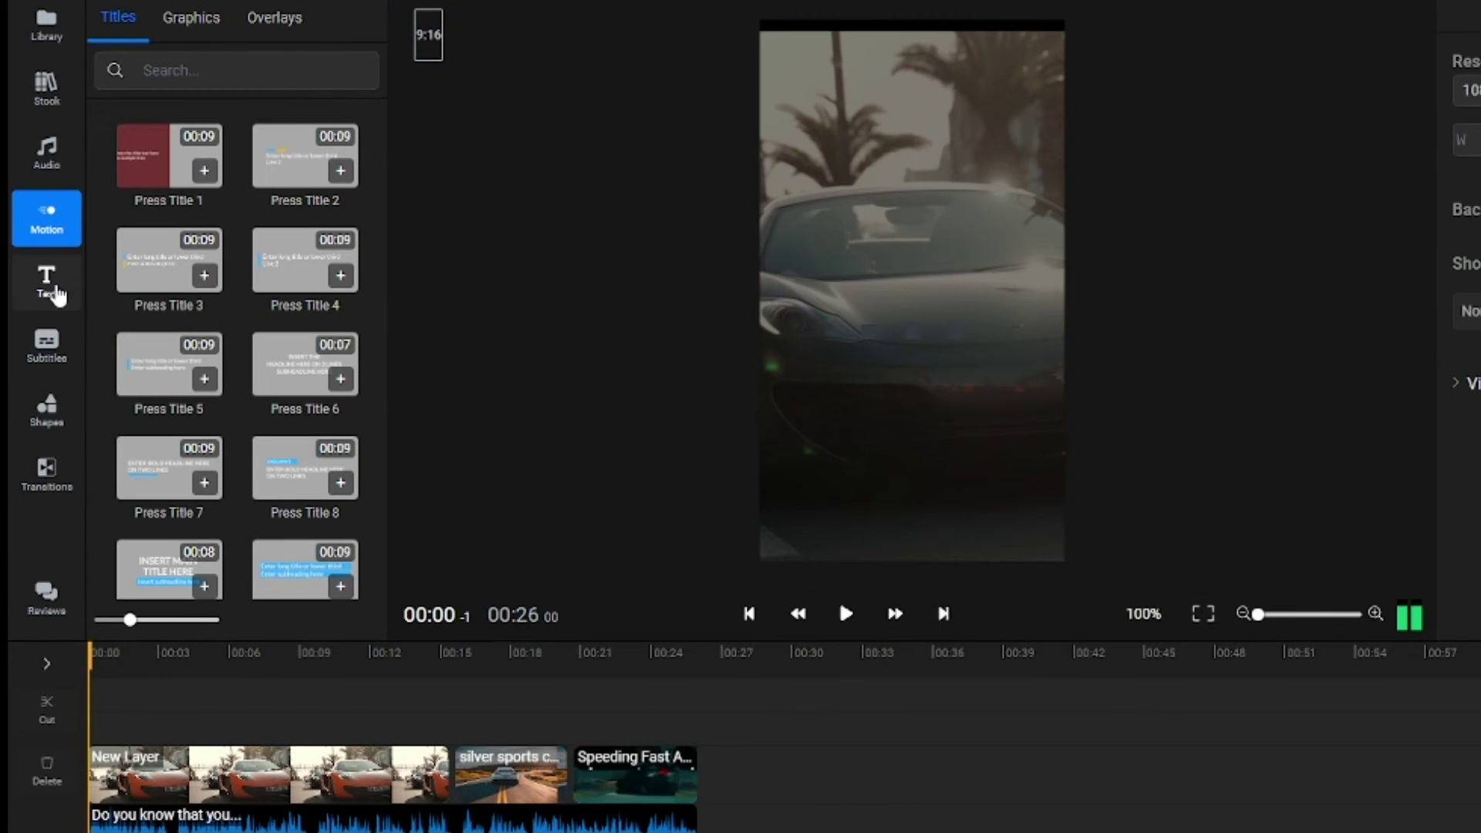
Step: Add a HELLO text layer and set its font to Noto Sans JP
click(48, 292)
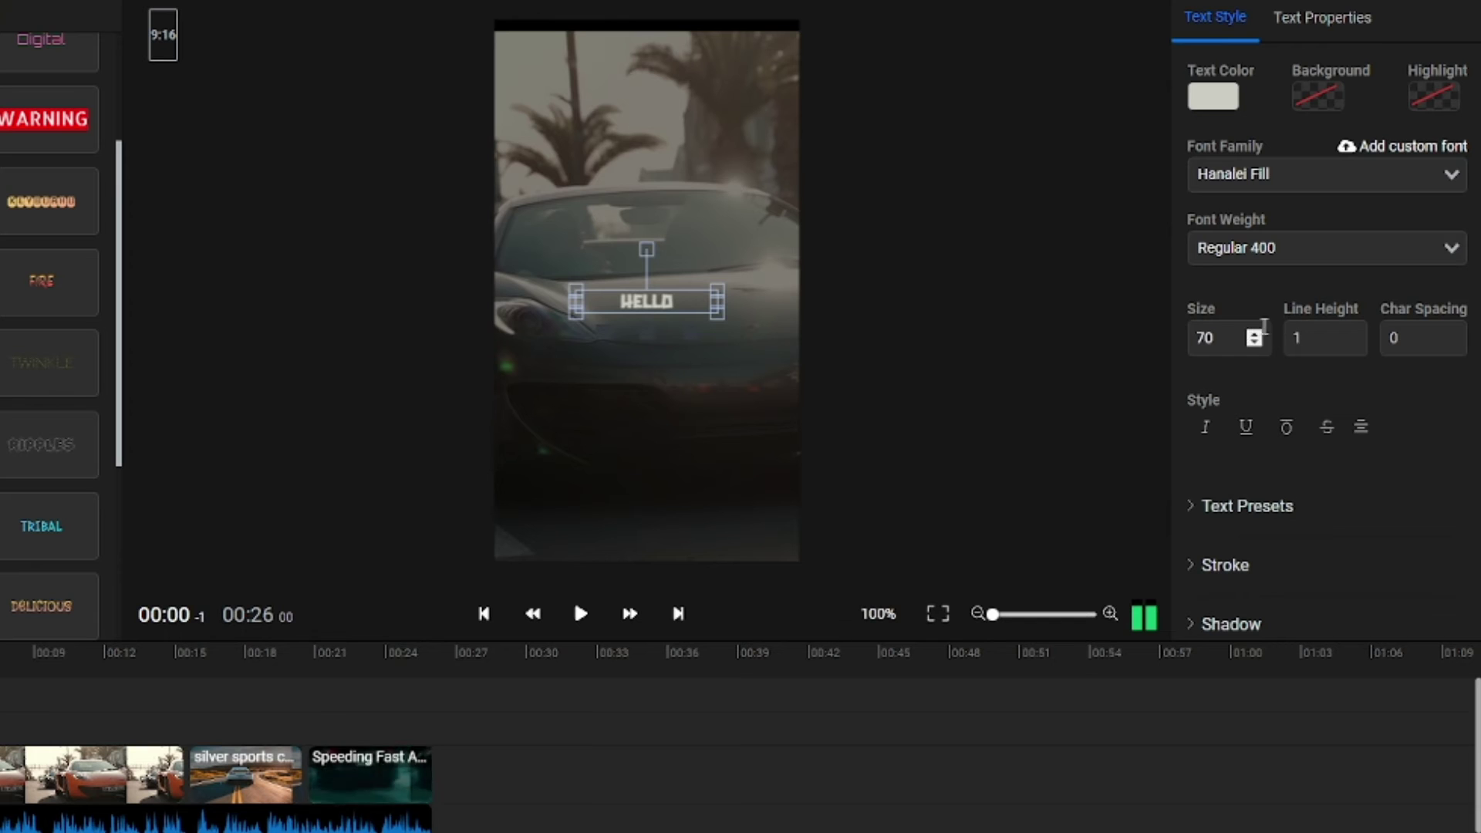
click(1311, 246)
click(1327, 174)
click(1311, 264)
click(1327, 173)
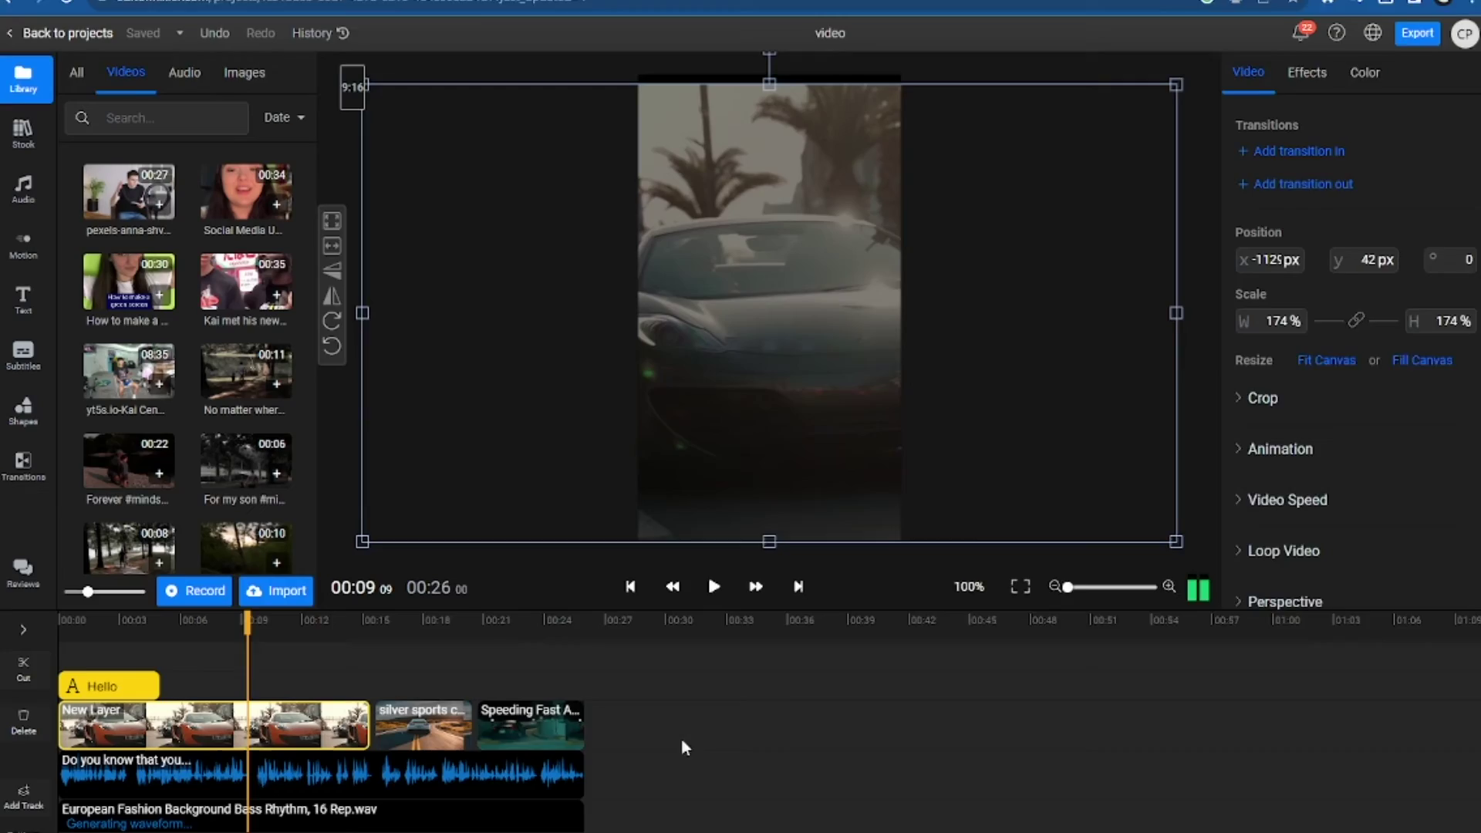
Step: Drag the Bow Tie and Cross Zoom transitions onto the first clip's start and end
click(11, 490)
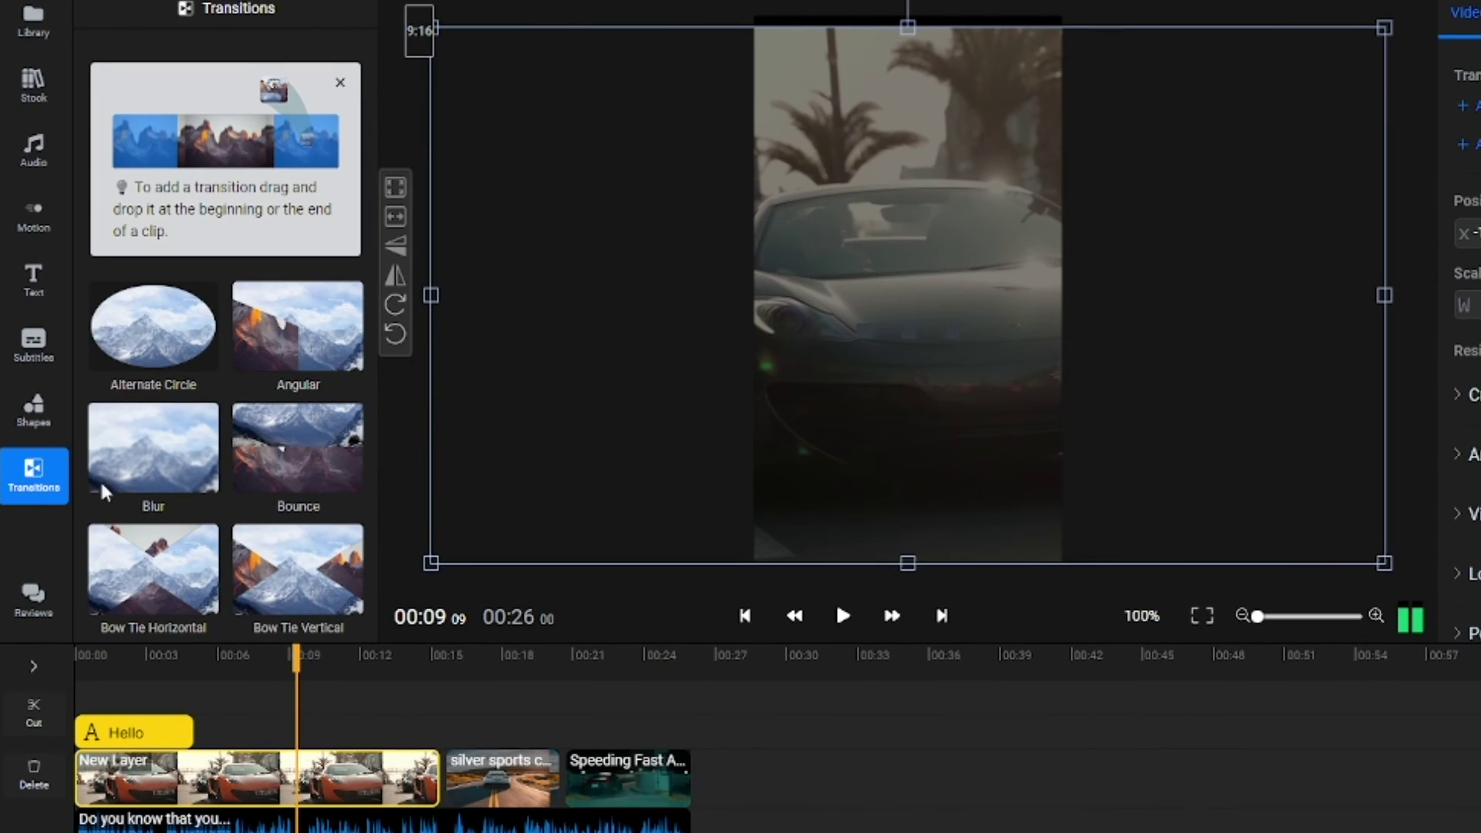
drag(135, 490, 154, 741)
scroll(232, 540, down, 2)
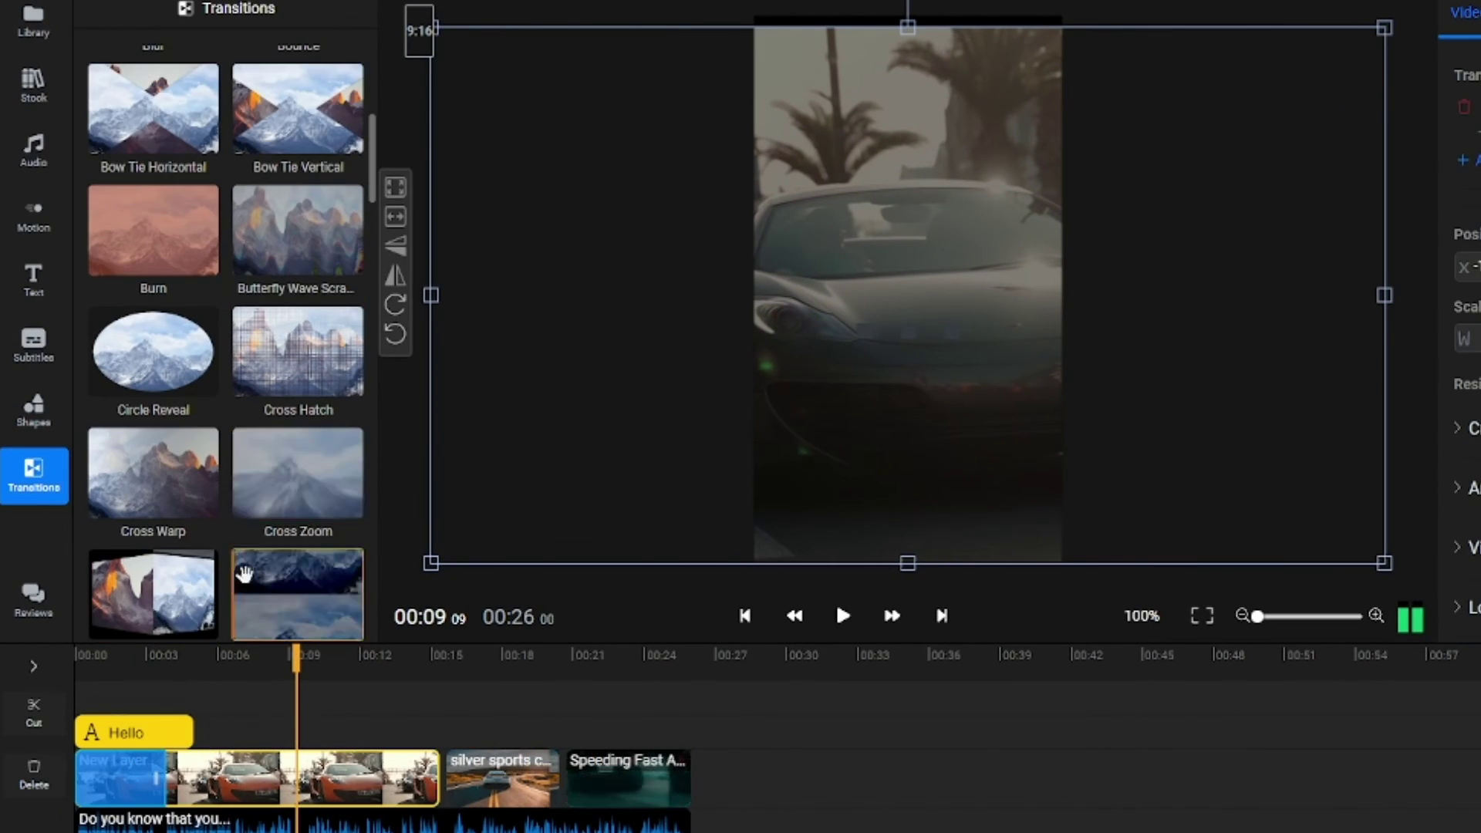
drag(298, 473, 379, 714)
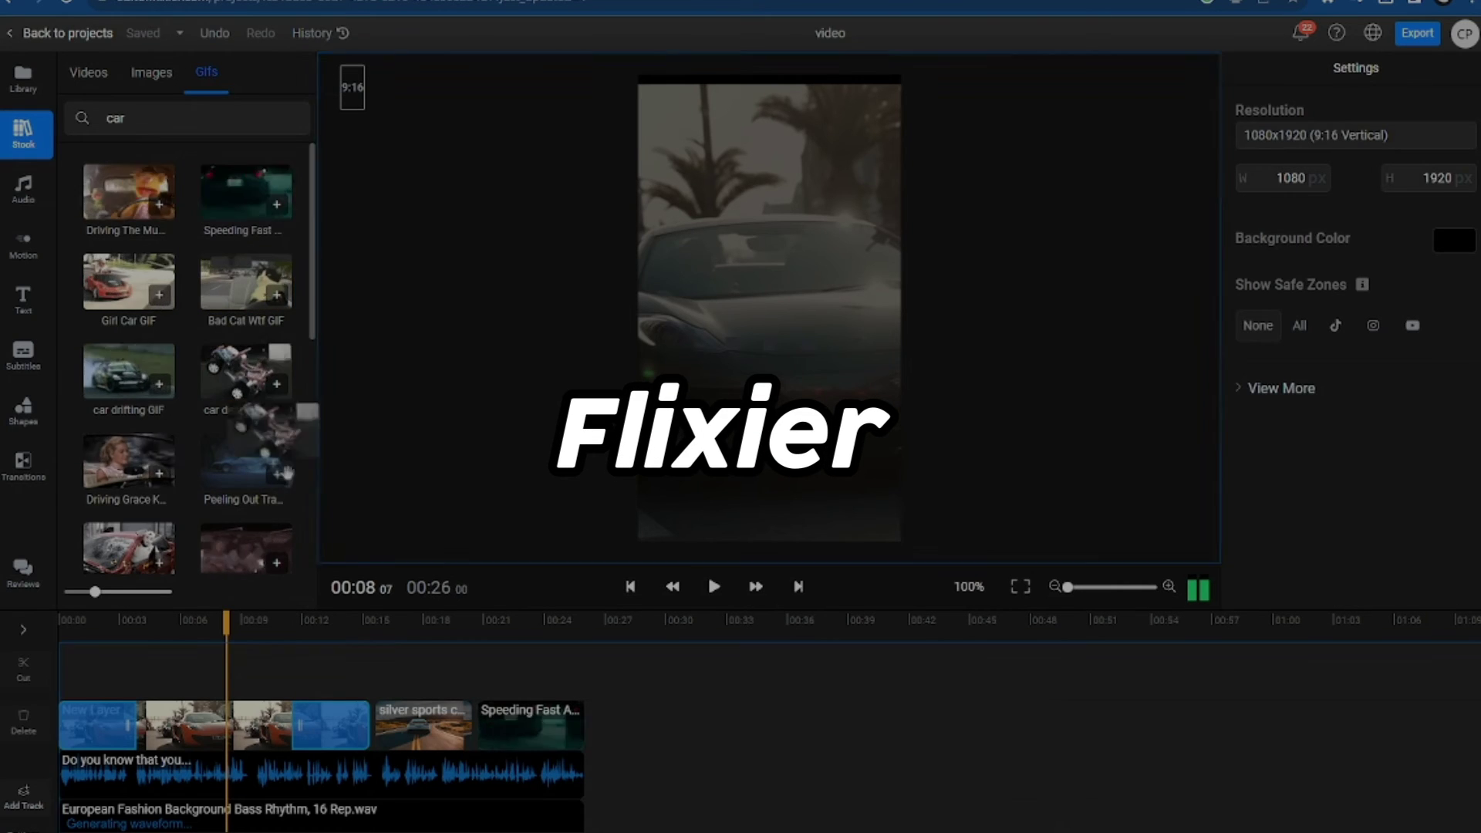
Step: Add the 'car deal with it' GIF to the timeline
drag(303, 664, 305, 665)
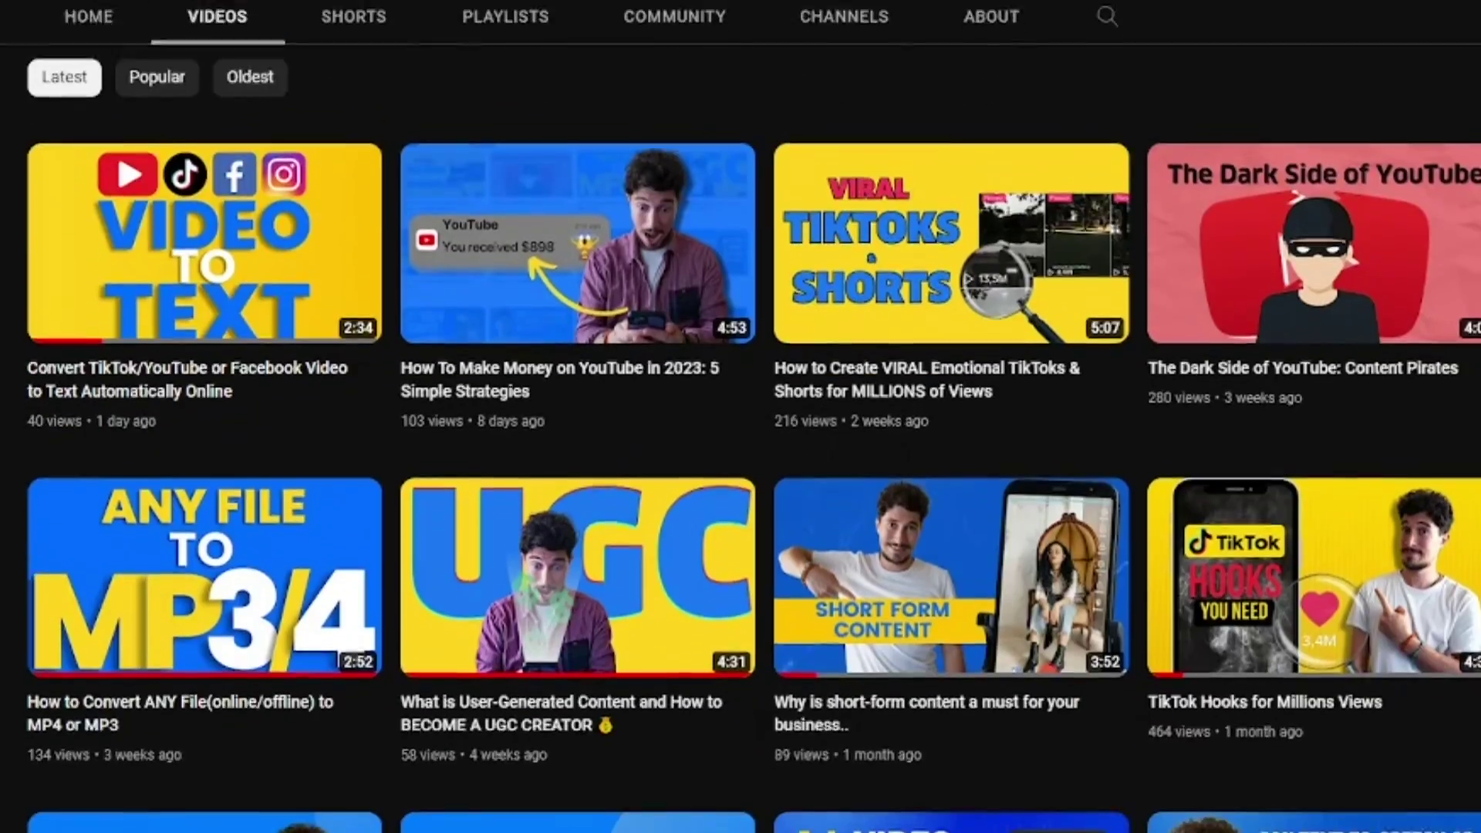
scroll(601, 783, down, 5)
scroll(601, 784, down, 3)
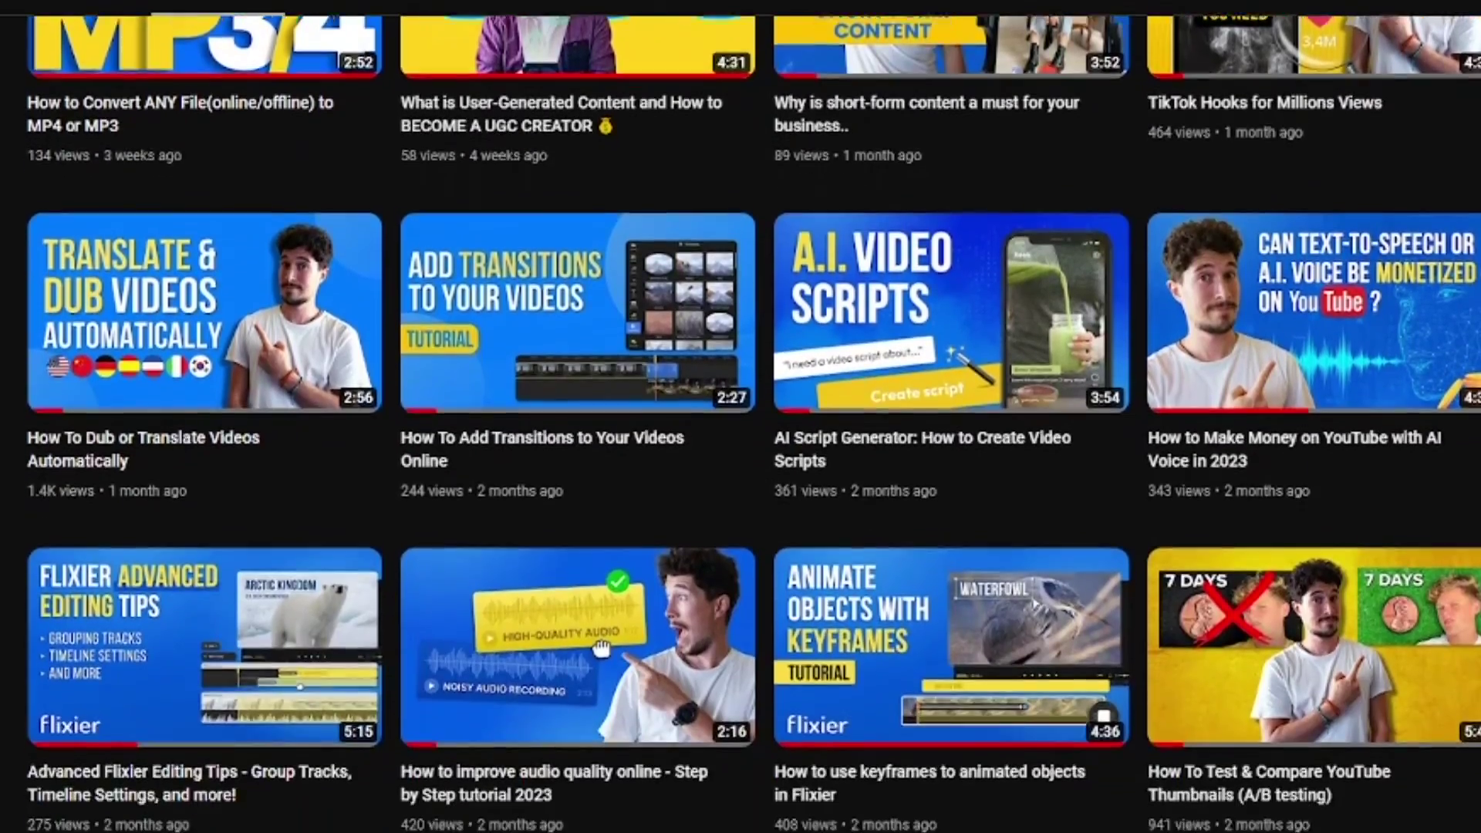